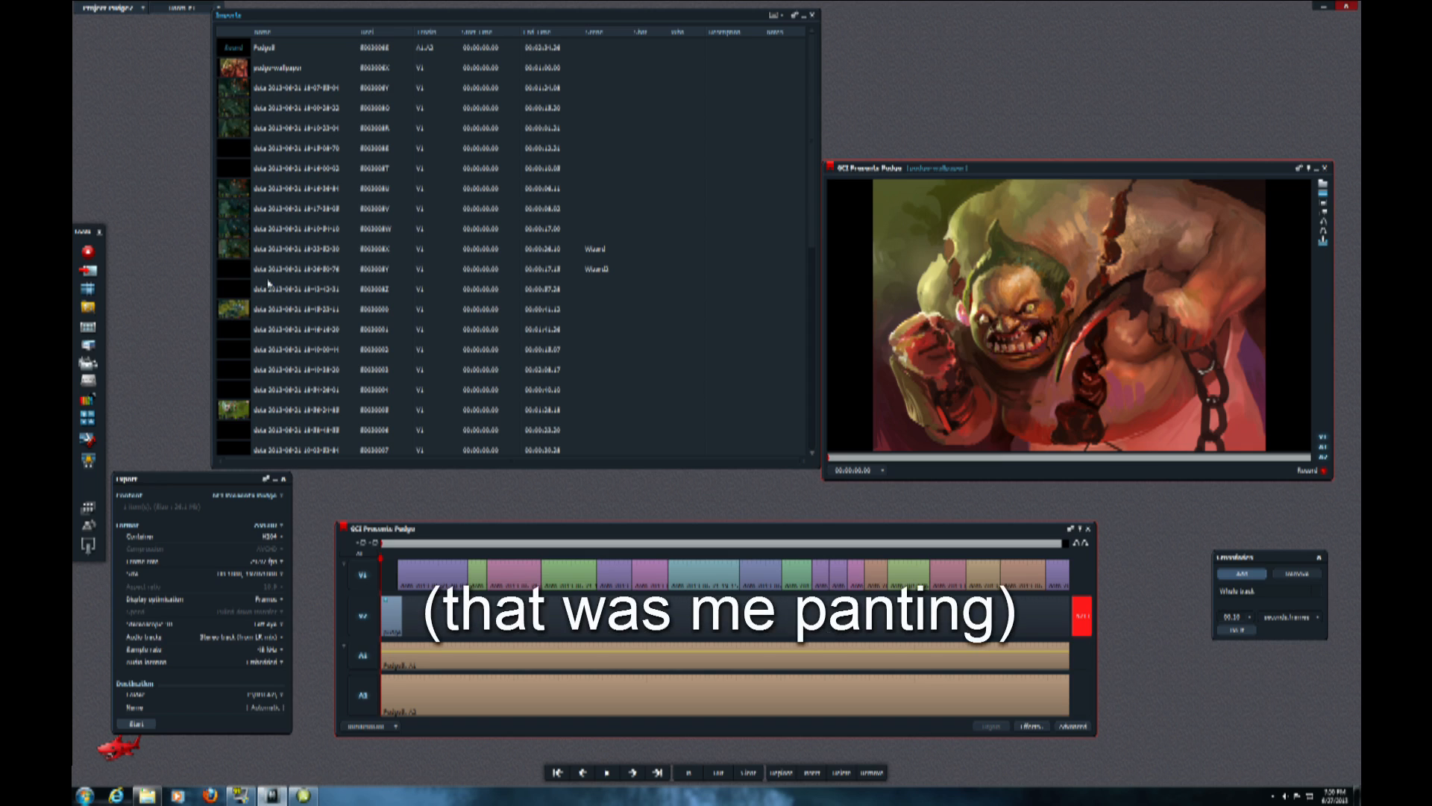
Open the dota clip ending in 54-10 beside the sequence viewer and mark in and out points around a short section
{"action": "double_click", "coordinate": [229, 237]}
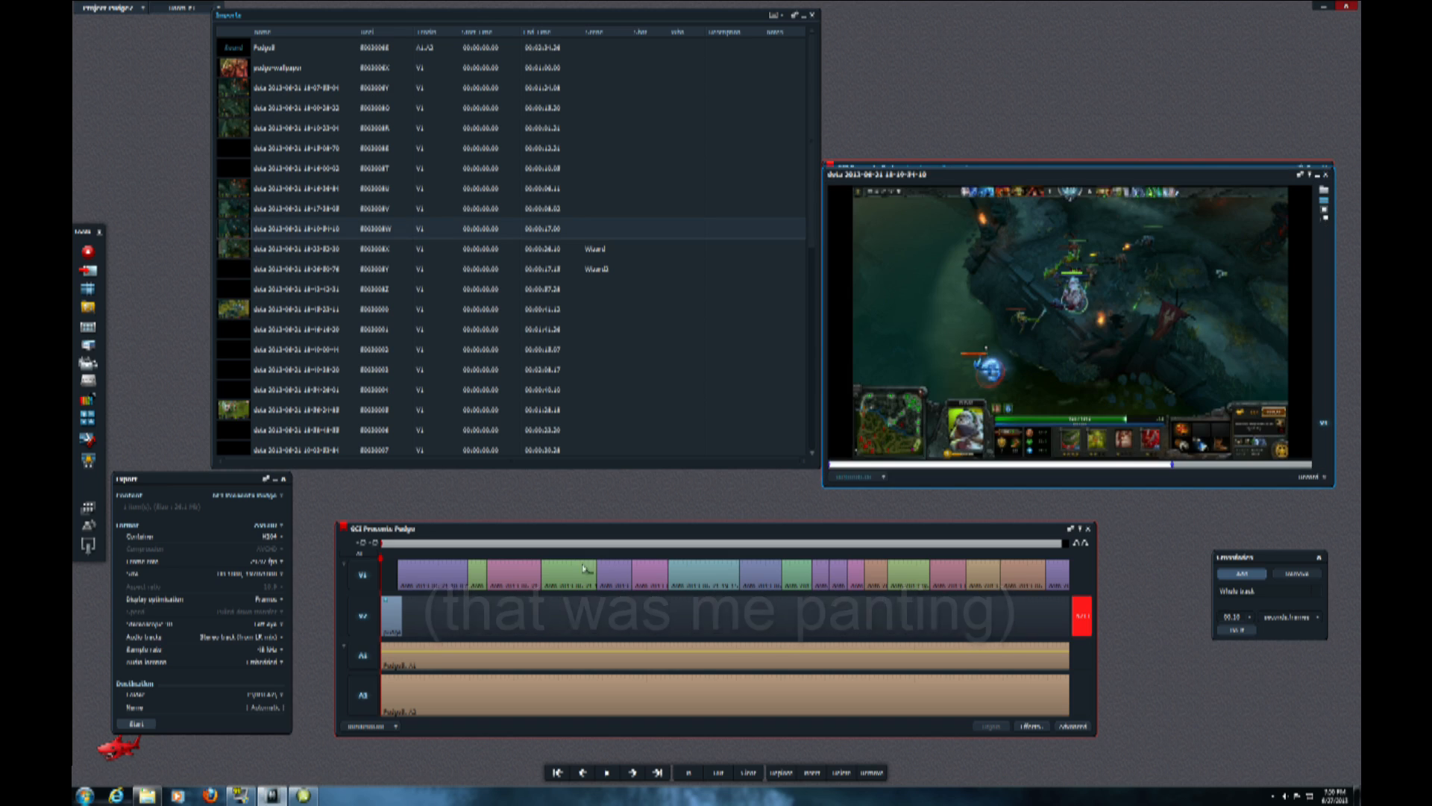
{"action": "left_click_drag", "start_coordinate": [1004, 180], "coordinate": [387, 173]}
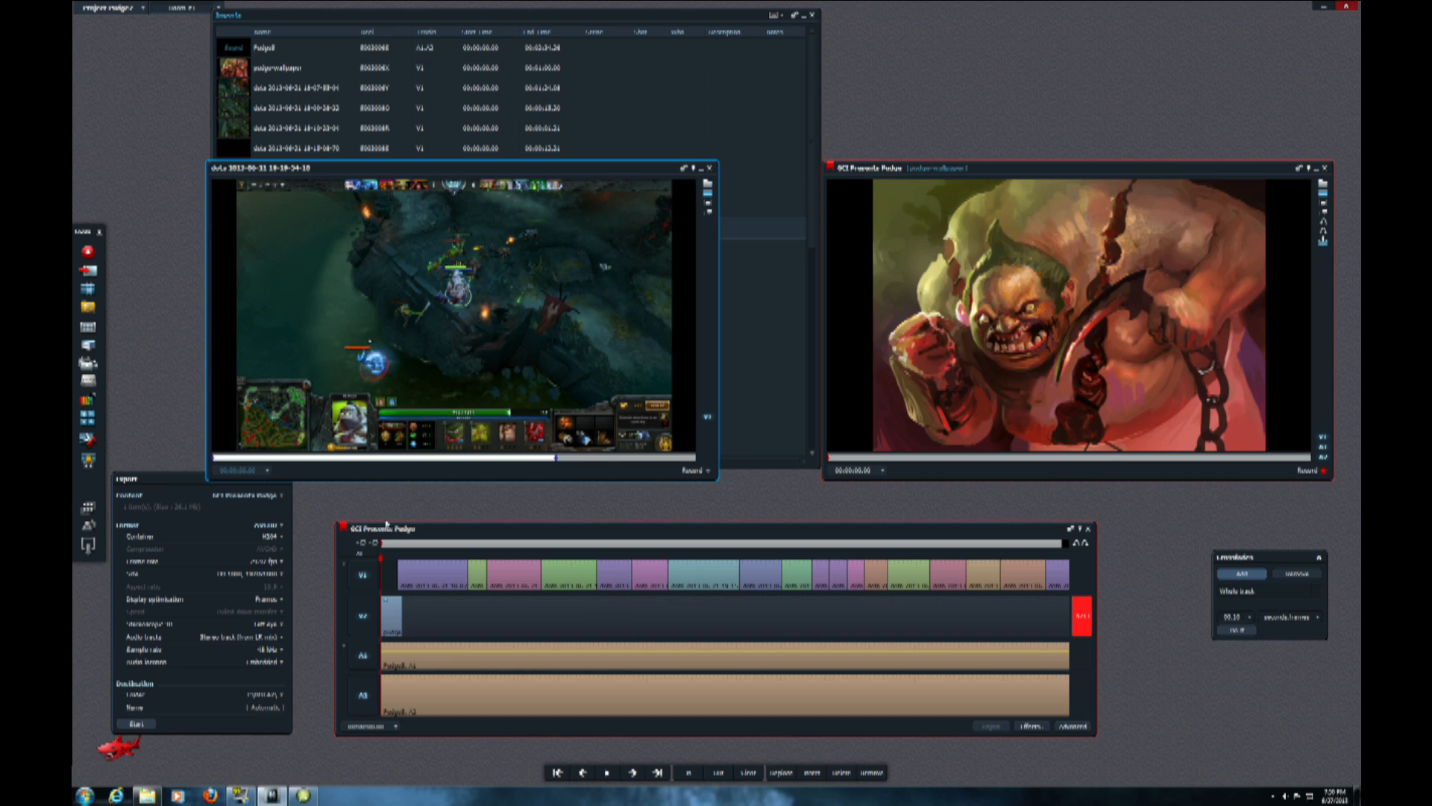
{"action": "left_click", "coordinate": [607, 773]}
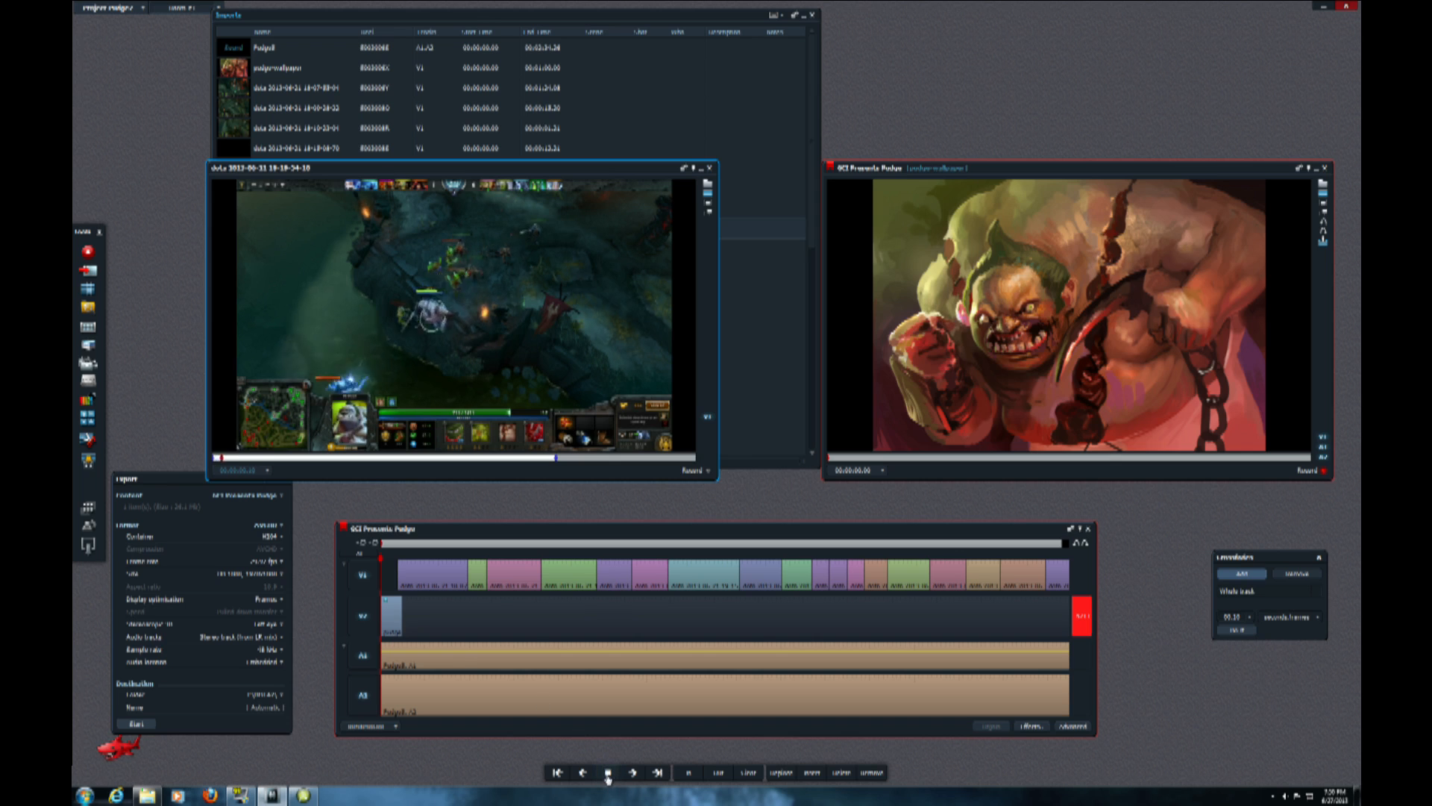
{"action": "left_click", "coordinate": [607, 774]}
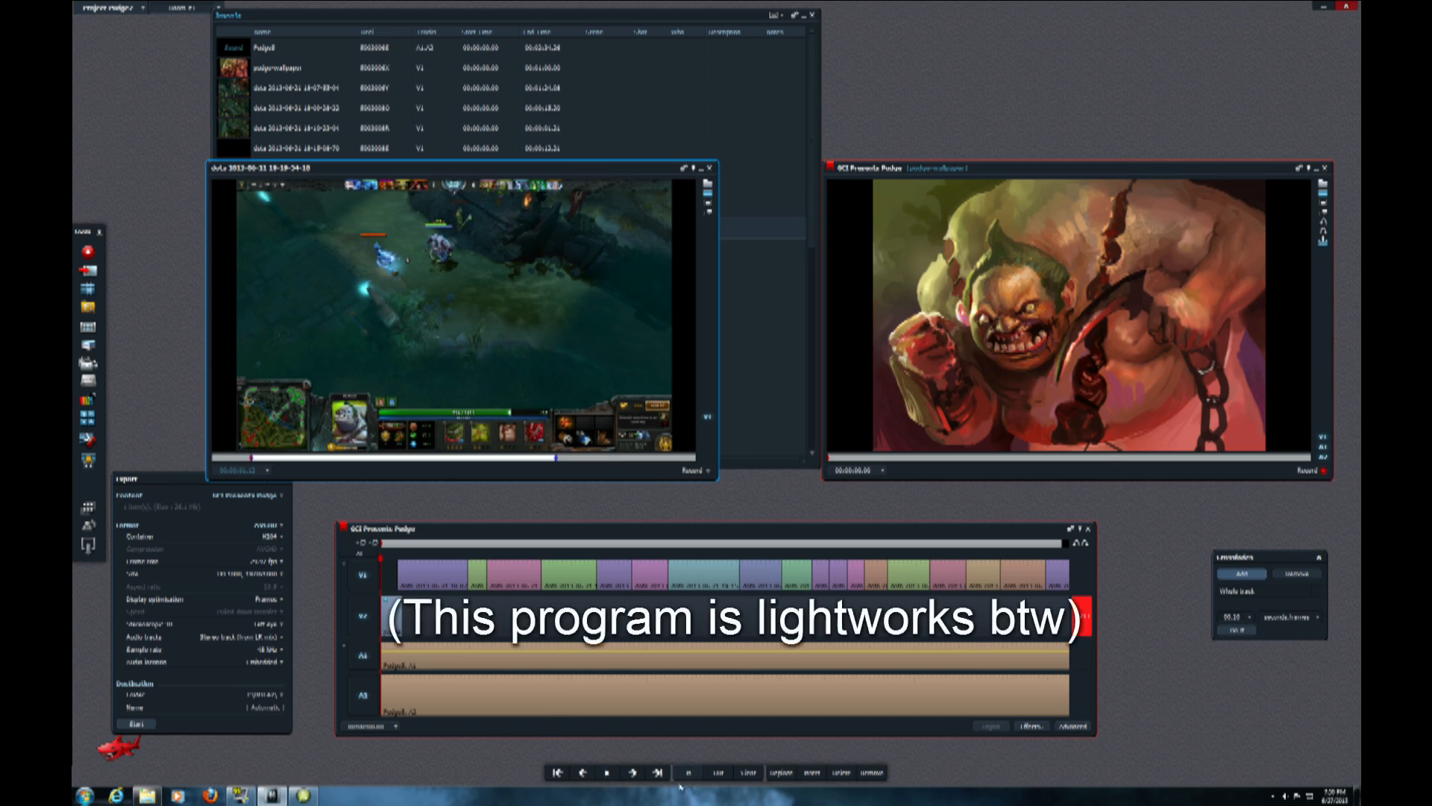
{"action": "left_click", "coordinate": [608, 773]}
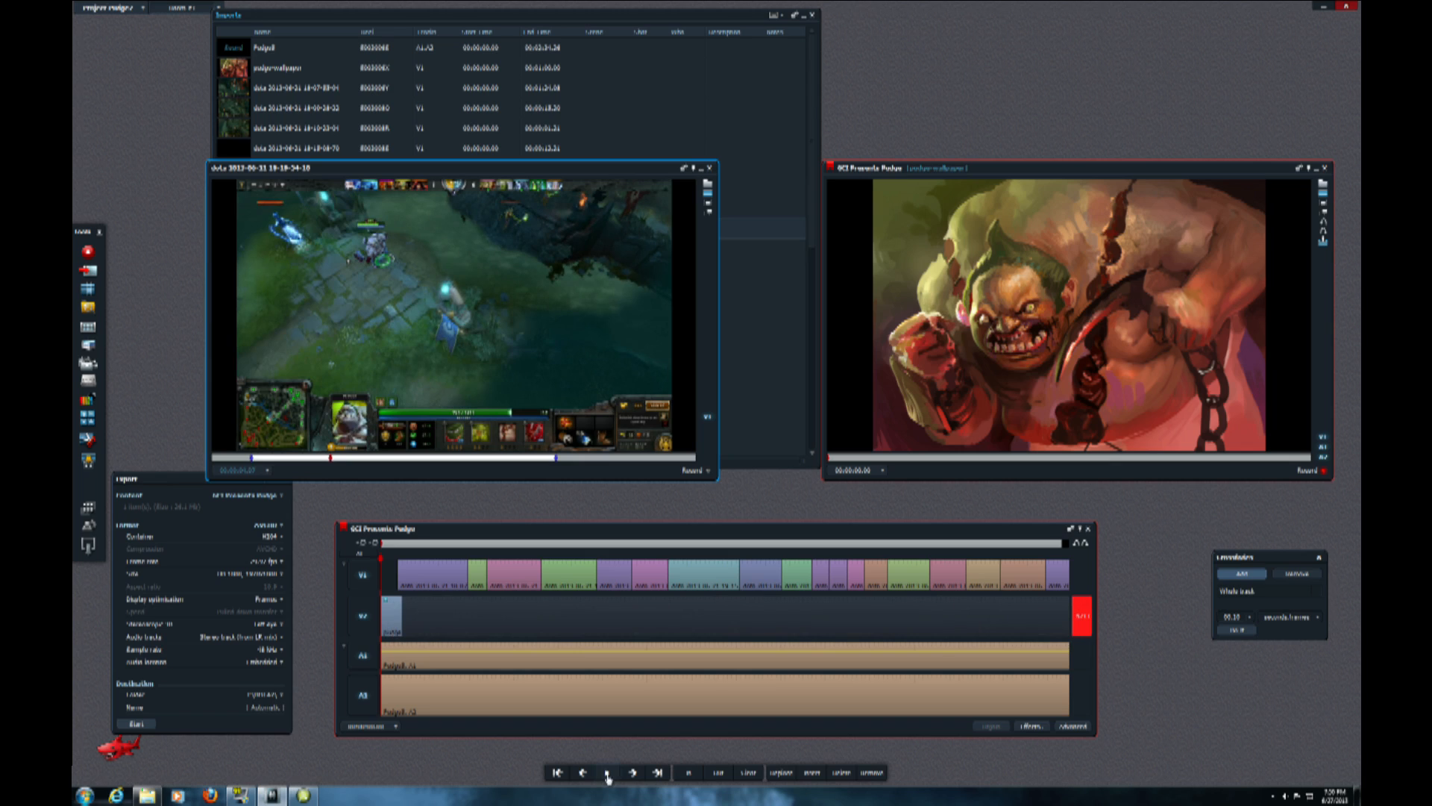
{"action": "left_click", "coordinate": [718, 774]}
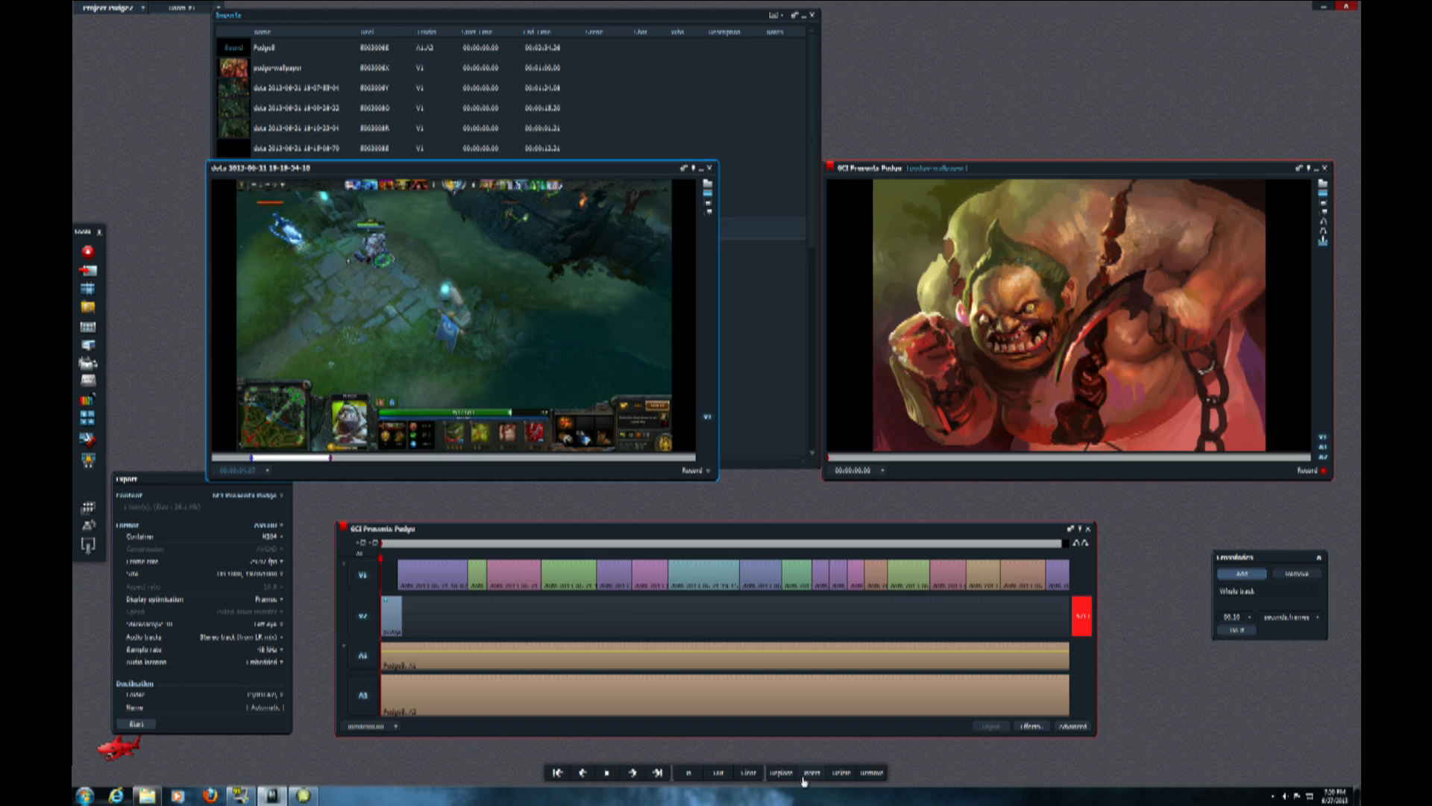
Bring up the screen recorder's movie capture settings and hide them again
{"action": "mouse_move", "coordinate": [382, 561]}
{"action": "left_mouse_down"}
{"action": "mouse_move", "coordinate": [471, 574]}
{"action": "mouse_move", "coordinate": [370, 579]}
{"action": "left_mouse_up"}
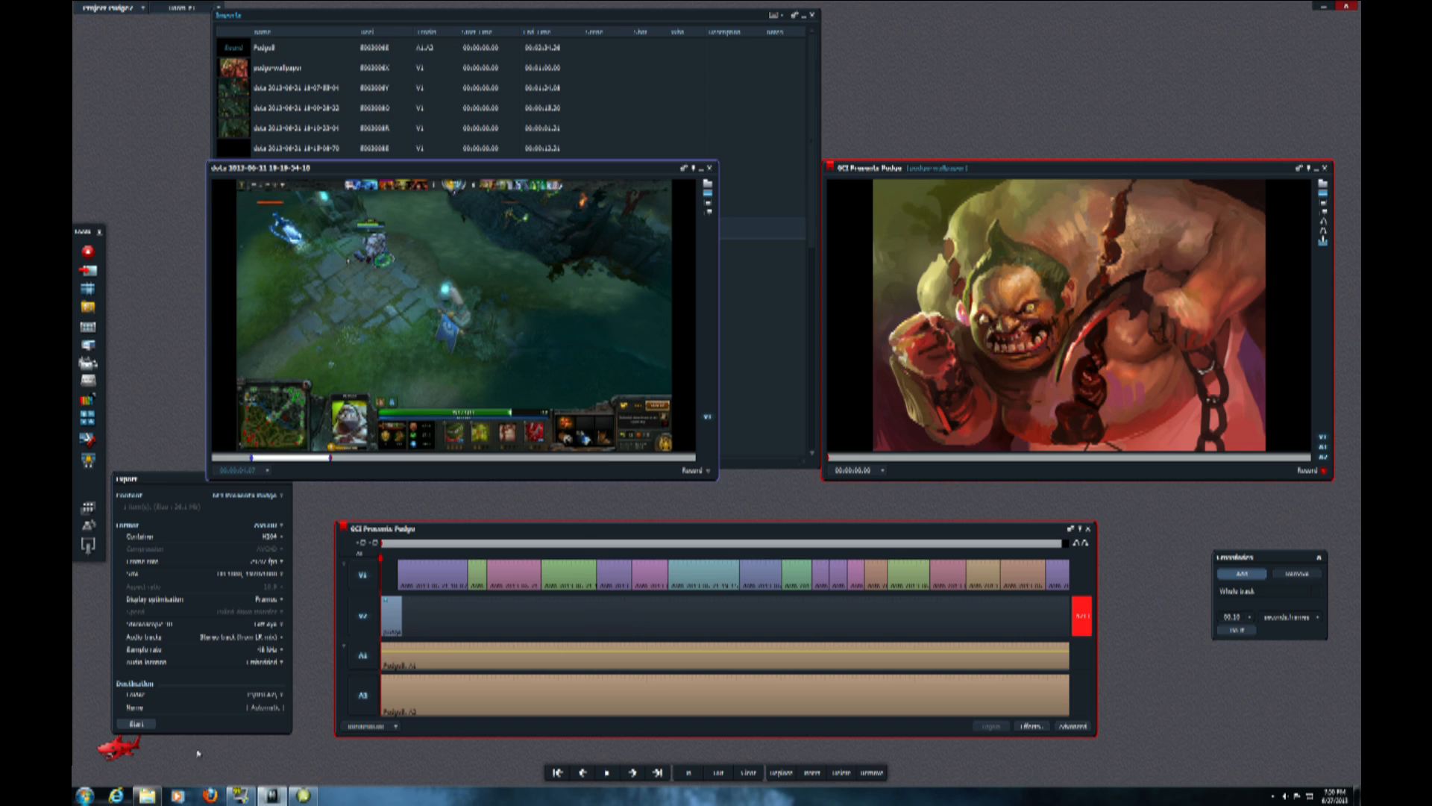
{"action": "left_click", "coordinate": [240, 795]}
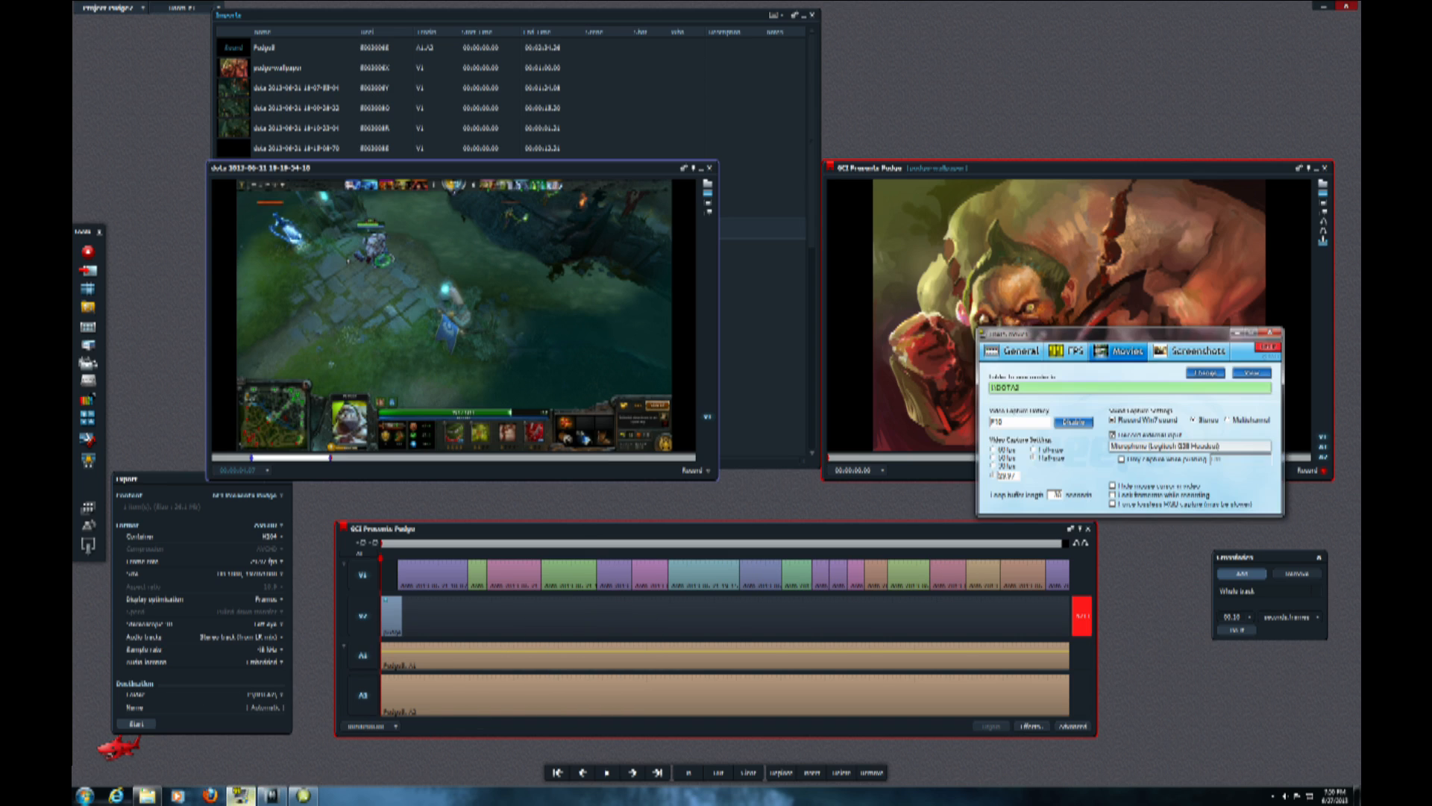
{"action": "left_click", "coordinate": [241, 795]}
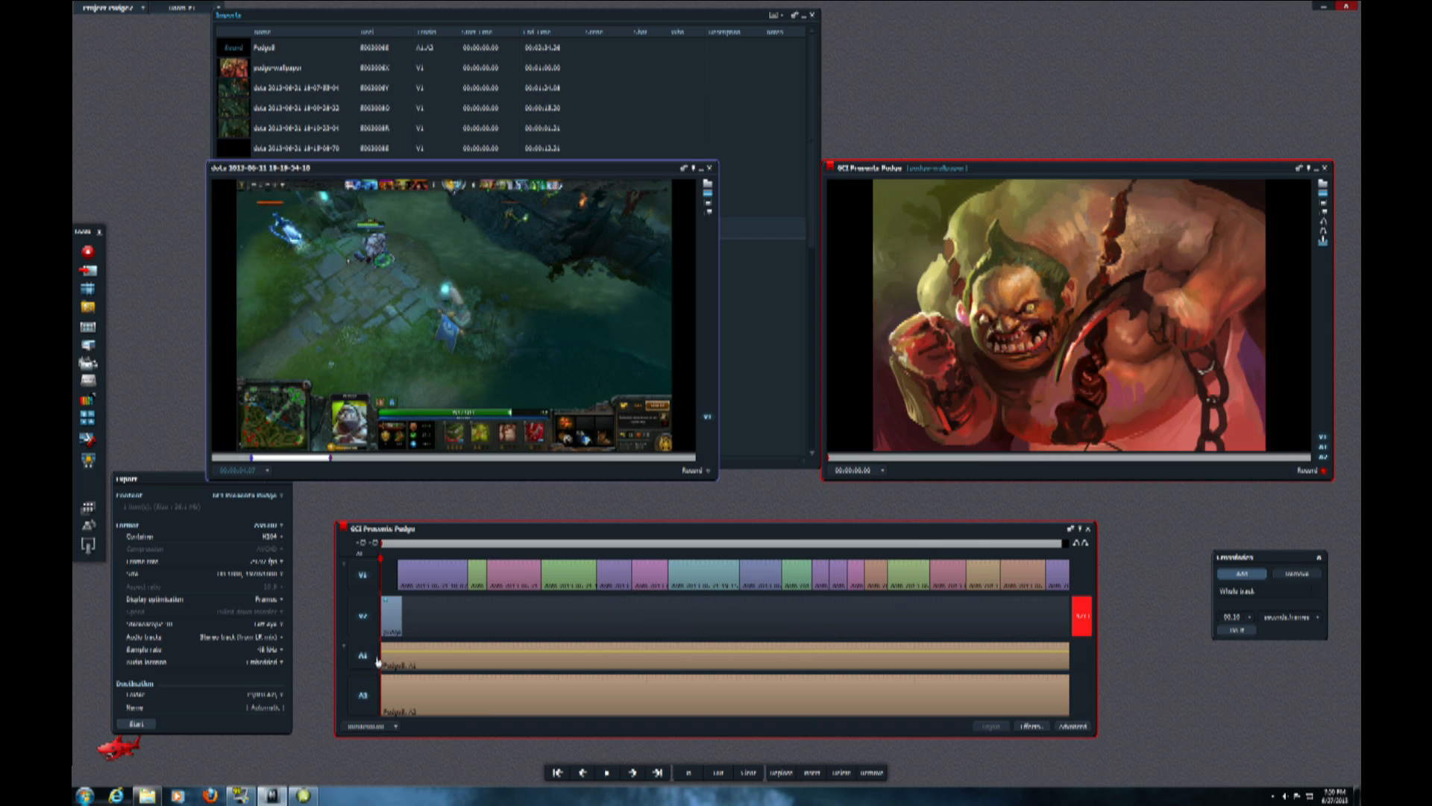
Switch to ACID Music Studio, preview the Midnight Rendezvous song and add it to the empty project as the first track
{"action": "left_click", "coordinate": [305, 796]}
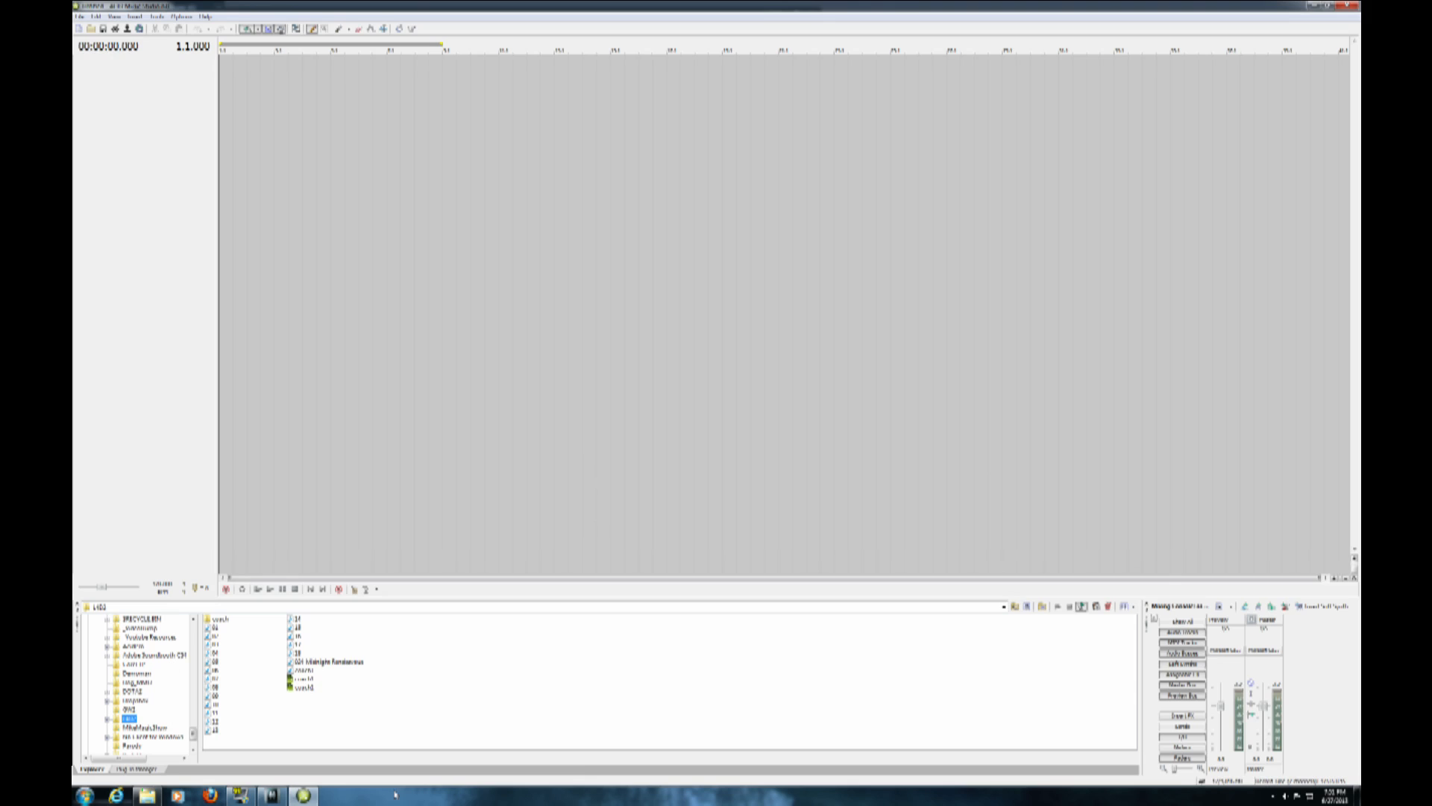
{"action": "left_click", "coordinate": [331, 662]}
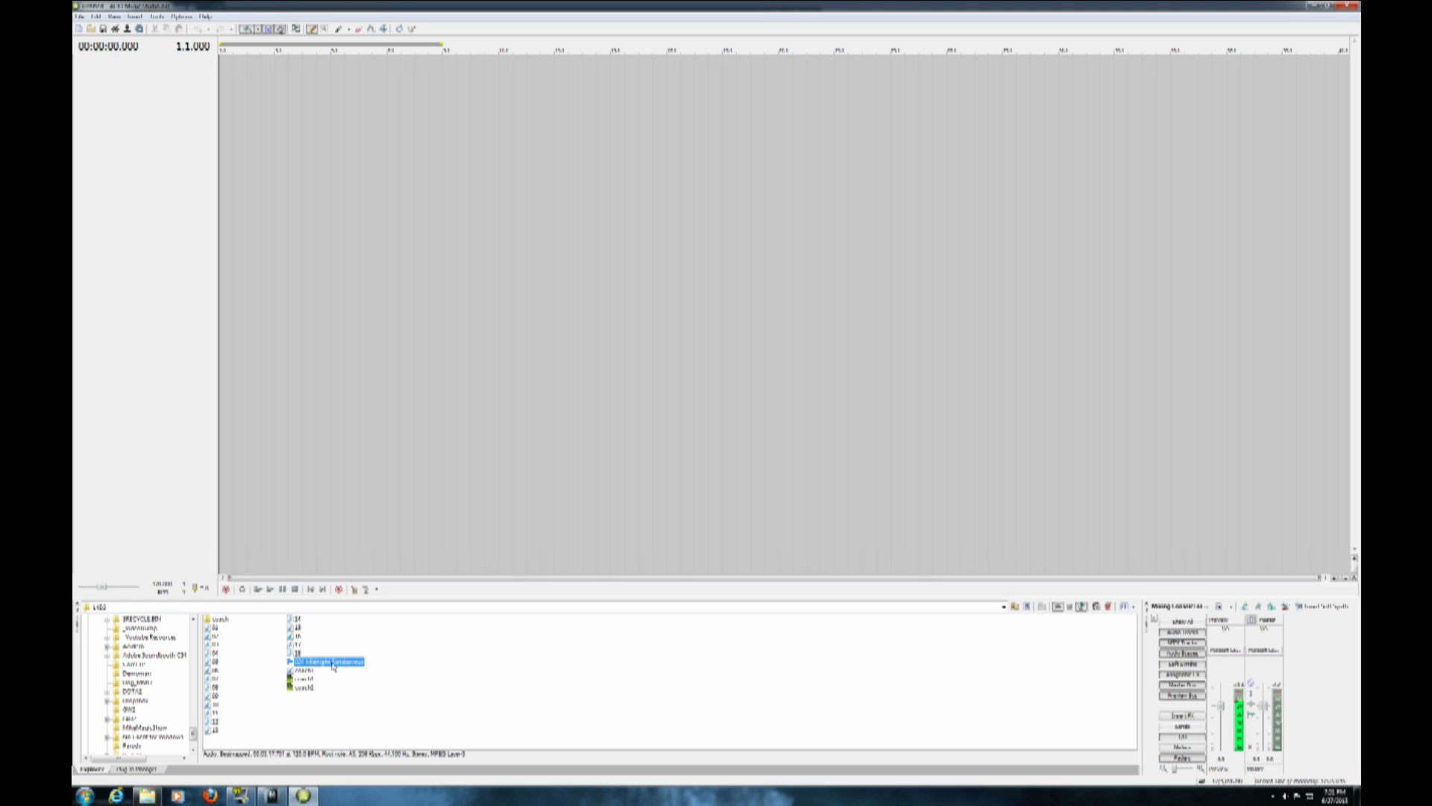
{"action": "left_click_drag", "start_coordinate": [333, 667], "coordinate": [219, 158]}
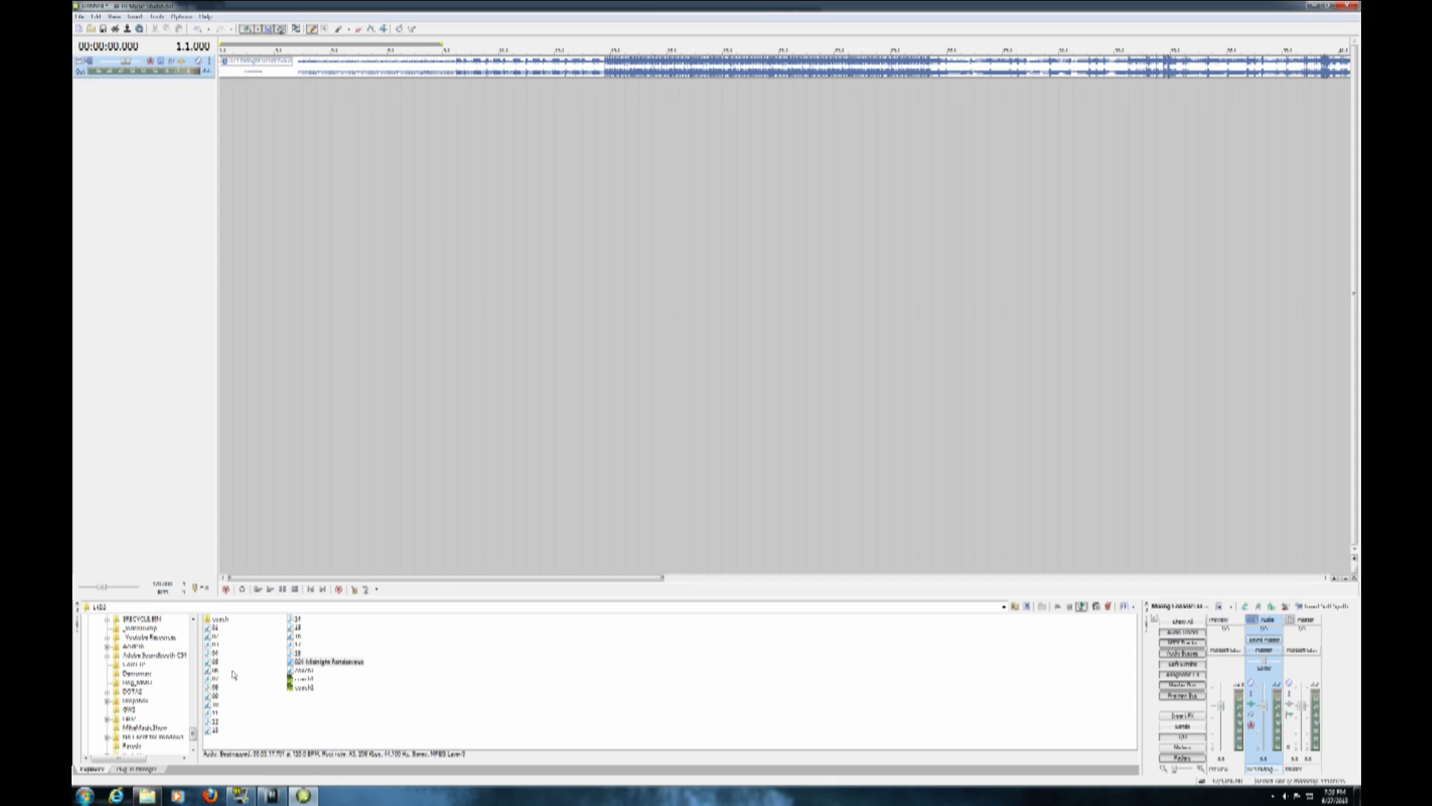
Open the coach folder, preview the askready09 voice clip and add it on a new track at the project start
{"action": "double_click", "coordinate": [216, 619]}
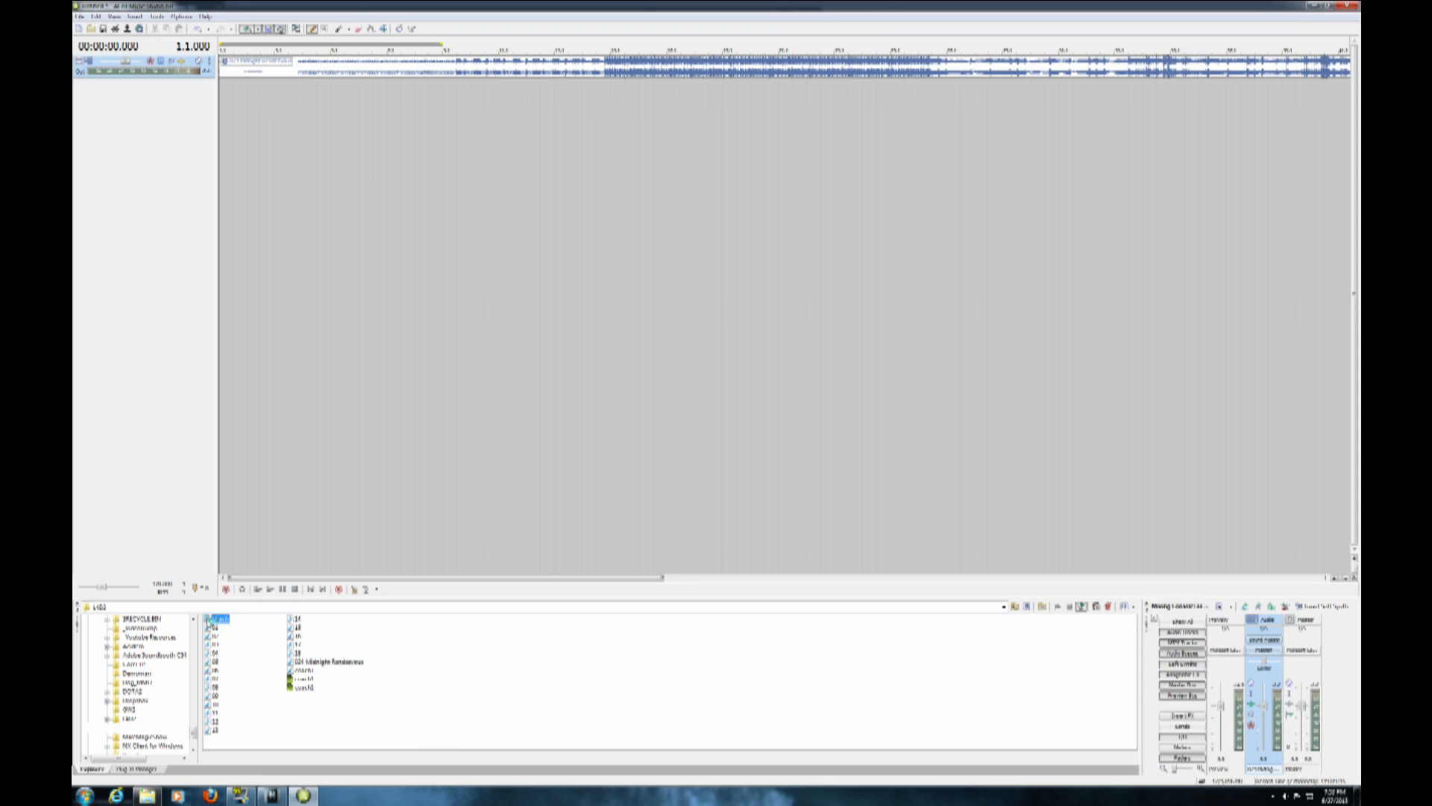
{"action": "mouse_move", "coordinate": [246, 748]}
{"action": "left_mouse_down"}
{"action": "mouse_move", "coordinate": [1120, 744]}
{"action": "mouse_move", "coordinate": [664, 748]}
{"action": "mouse_move", "coordinate": [455, 785]}
{"action": "mouse_move", "coordinate": [239, 773]}
{"action": "left_mouse_up"}
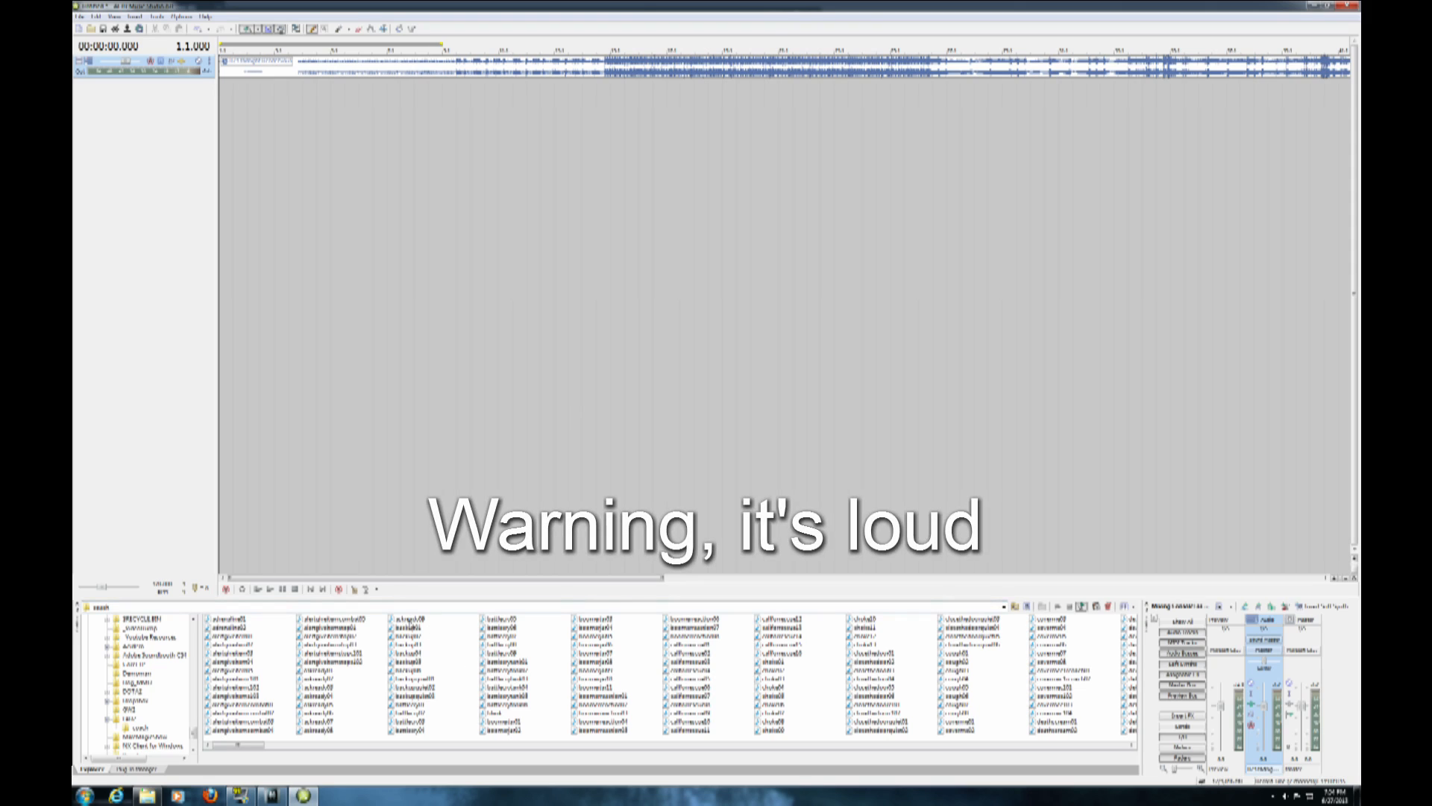
{"action": "left_click", "coordinate": [407, 619]}
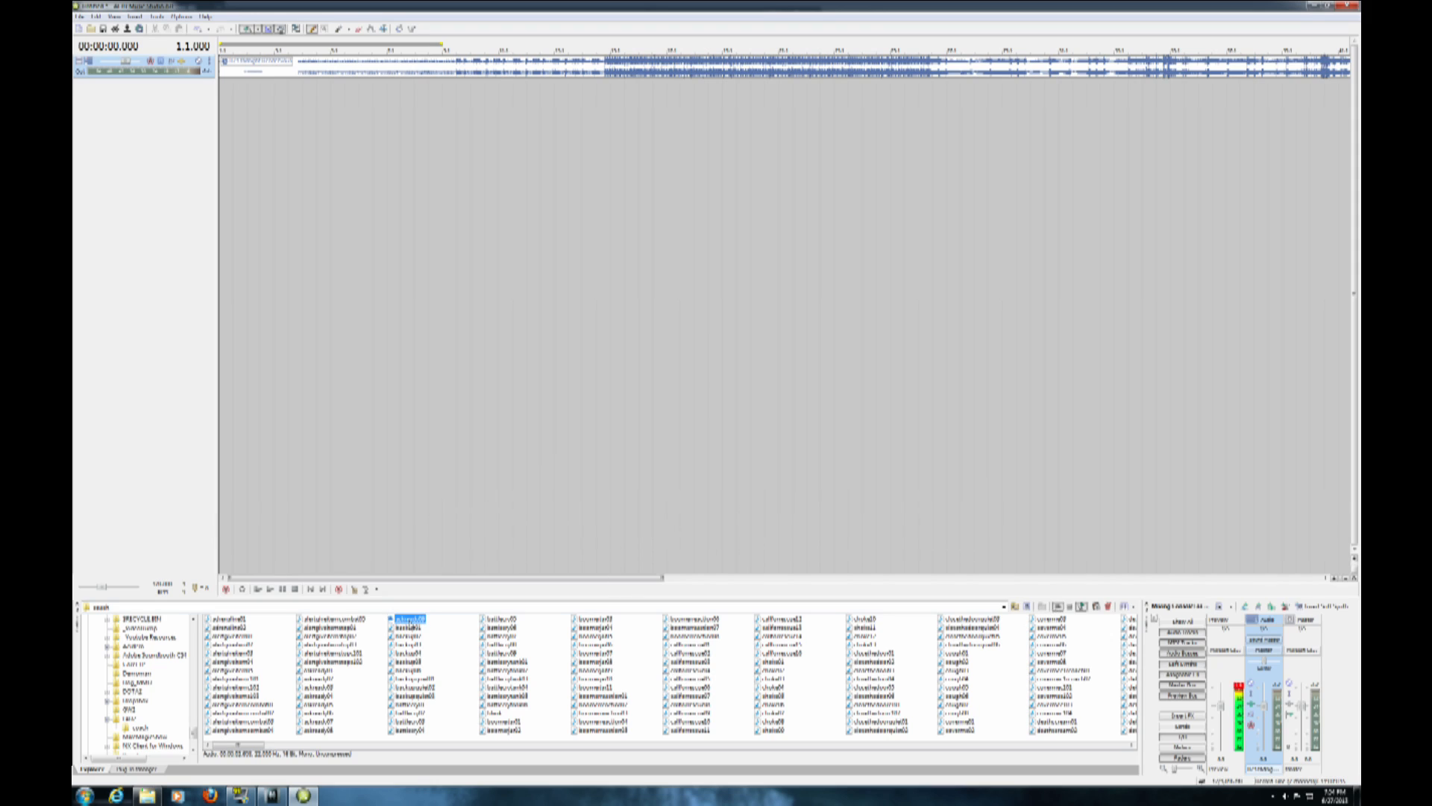
{"action": "left_click", "coordinate": [295, 589]}
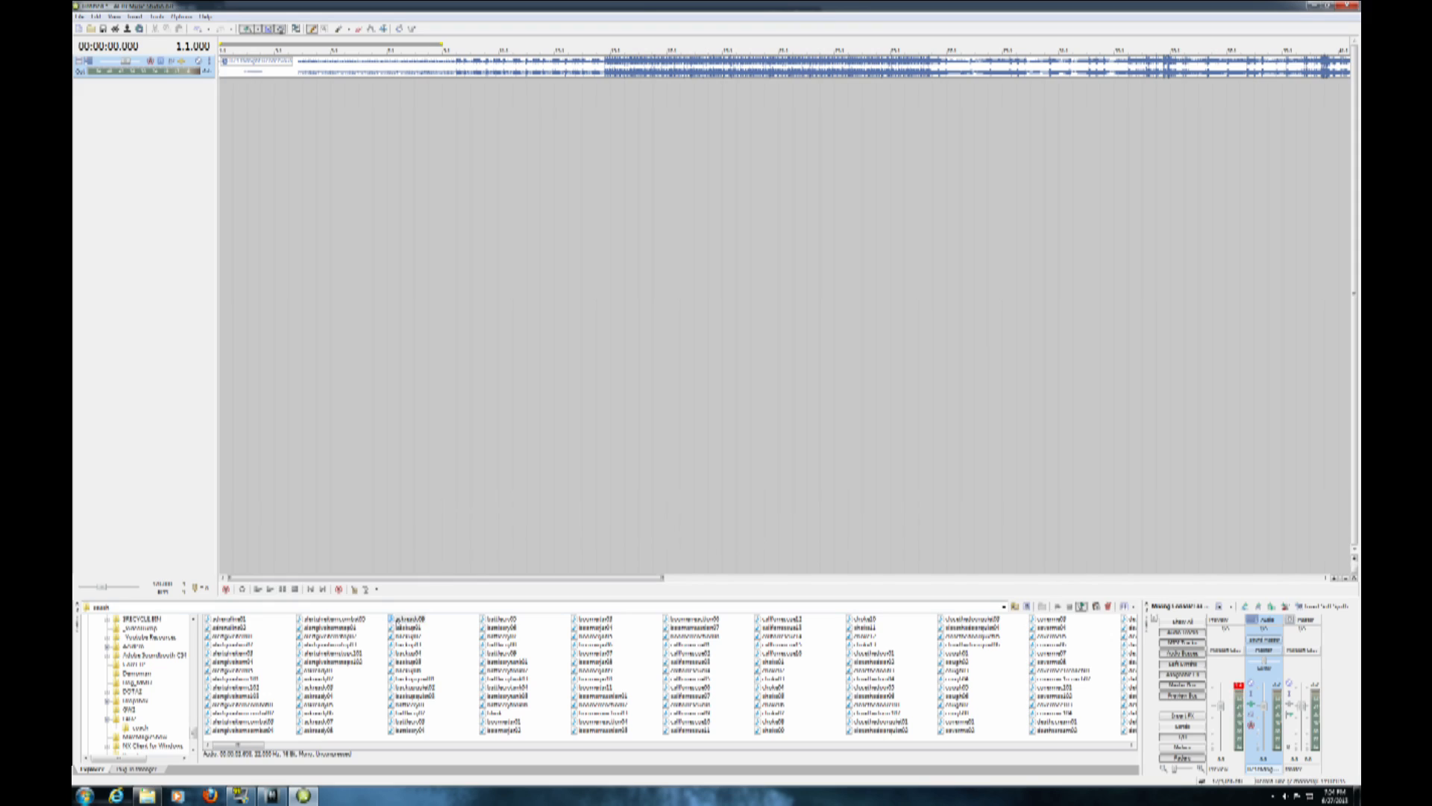
{"action": "left_click_drag", "start_coordinate": [407, 620], "coordinate": [223, 191]}
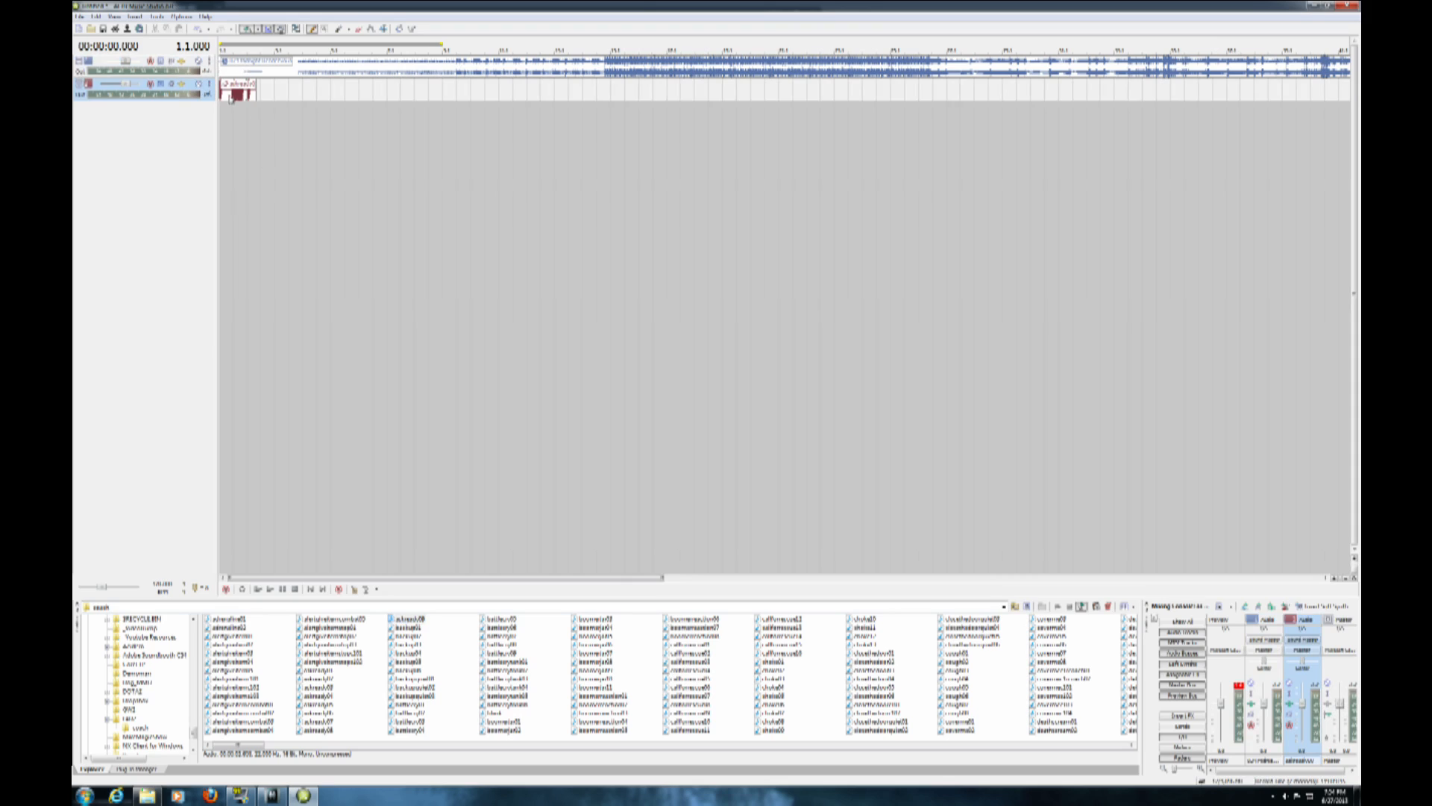
Trim the end of the askready09 clip to about 2 seconds, cutting off its last sound
{"action": "mouse_move", "coordinate": [236, 96]}
{"action": "left_mouse_down"}
{"action": "mouse_move", "coordinate": [501, 97]}
{"action": "mouse_move", "coordinate": [233, 93]}
{"action": "left_mouse_up"}
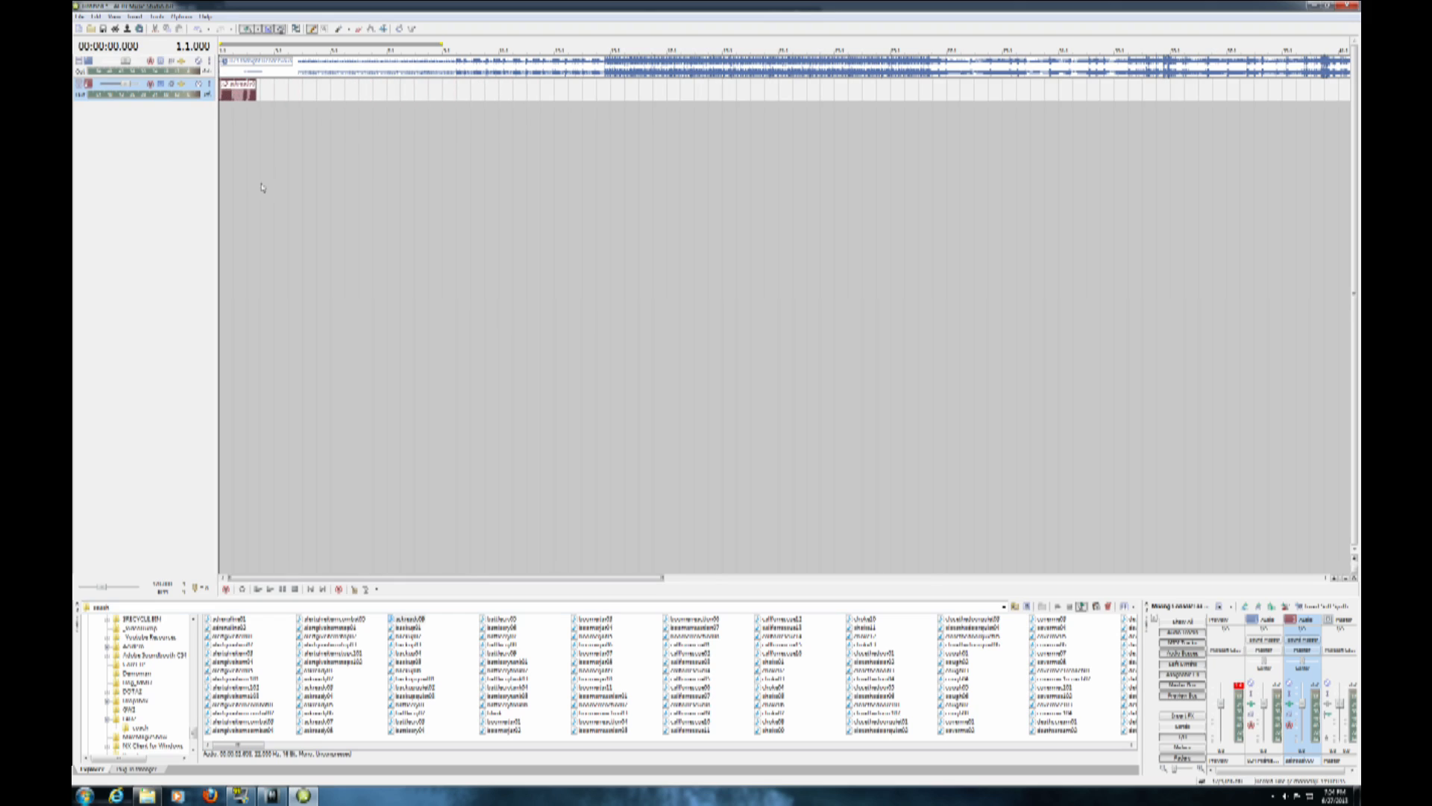
{"action": "scroll", "coordinate": [238, 115], "scroll_direction": "up", "scroll_amount": 5}
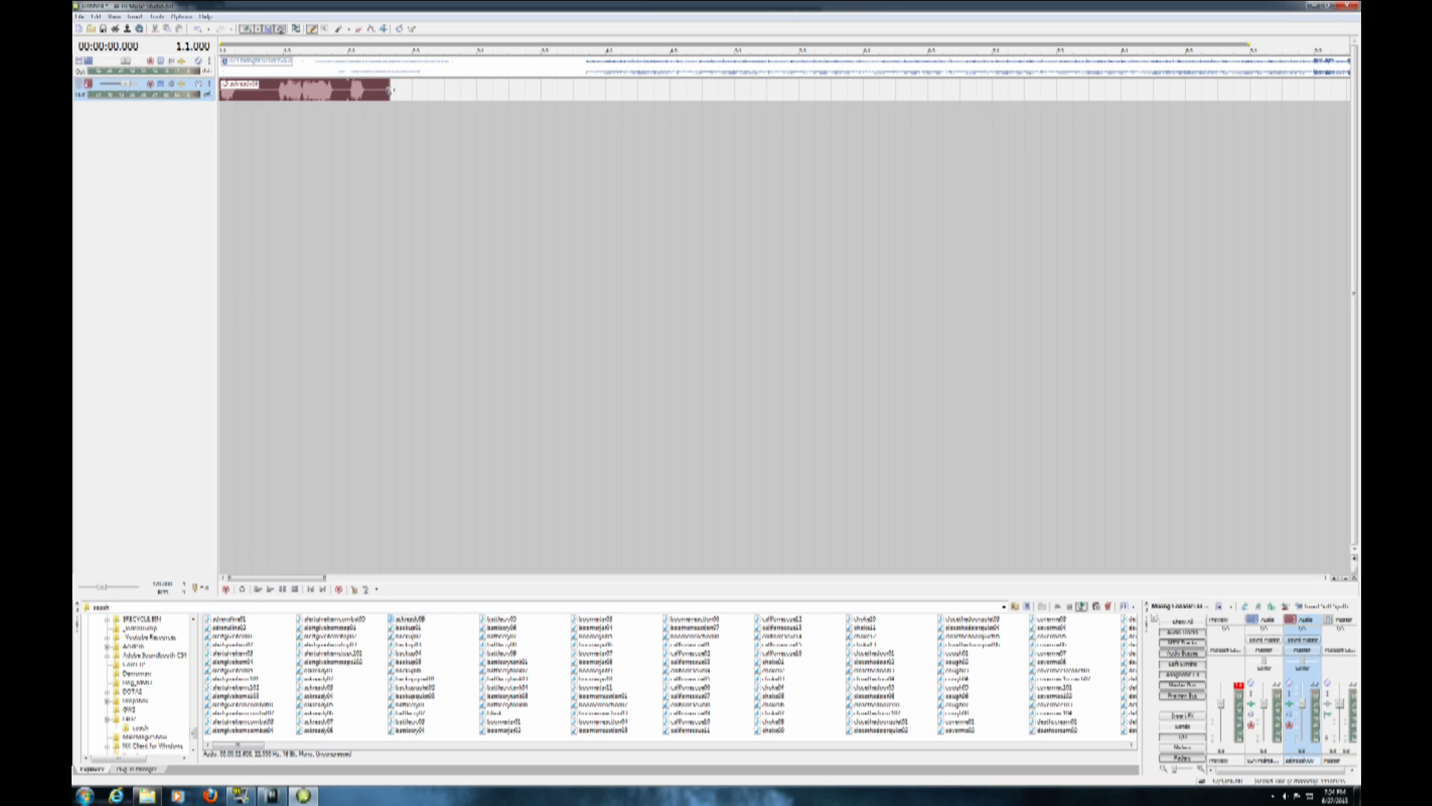
{"action": "left_click_drag", "start_coordinate": [389, 90], "coordinate": [347, 91]}
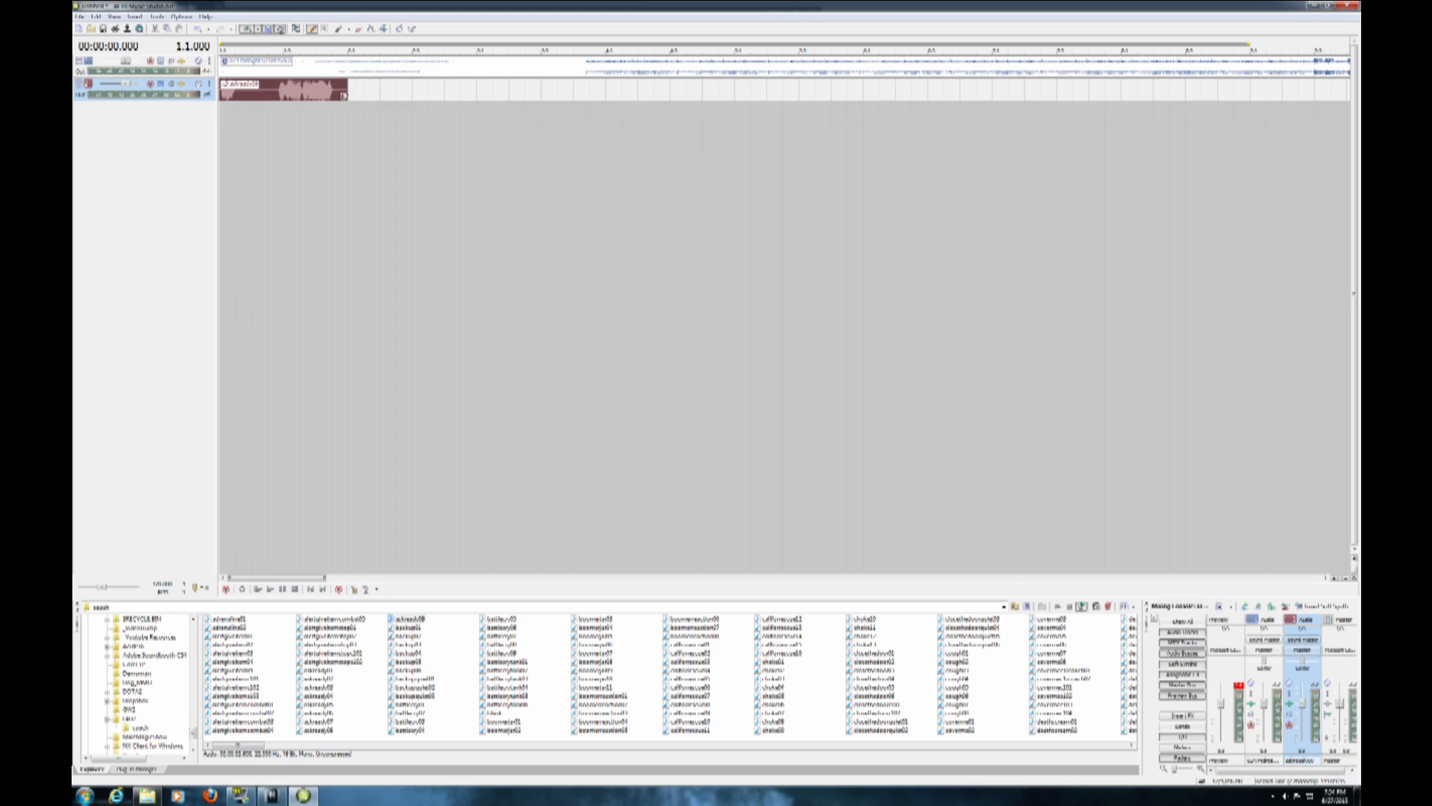
{"action": "left_click", "coordinate": [348, 178]}
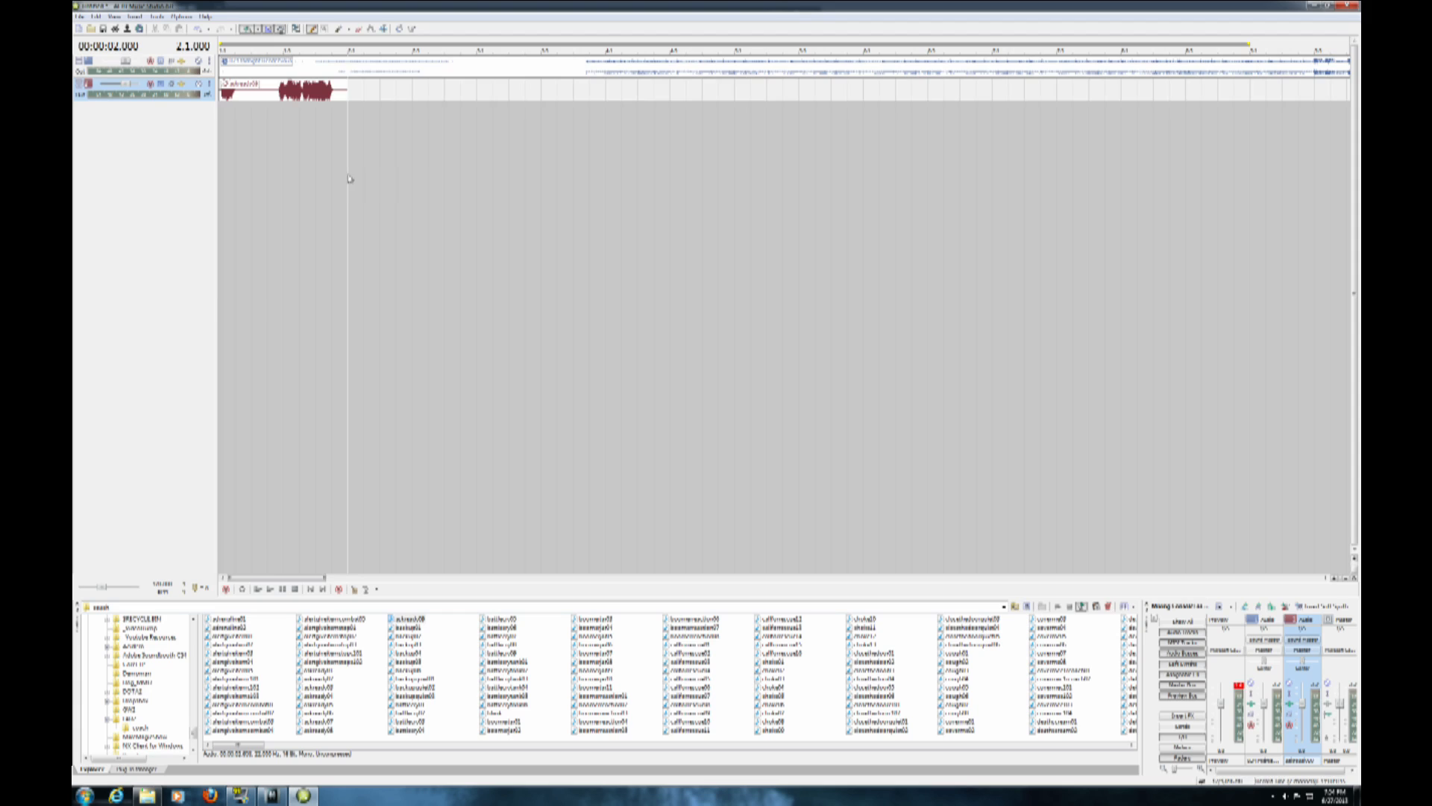
Play the project from the start to hear the trimmed voice clip over the music
{"action": "scroll", "coordinate": [348, 178], "scroll_direction": "down", "scroll_amount": 3}
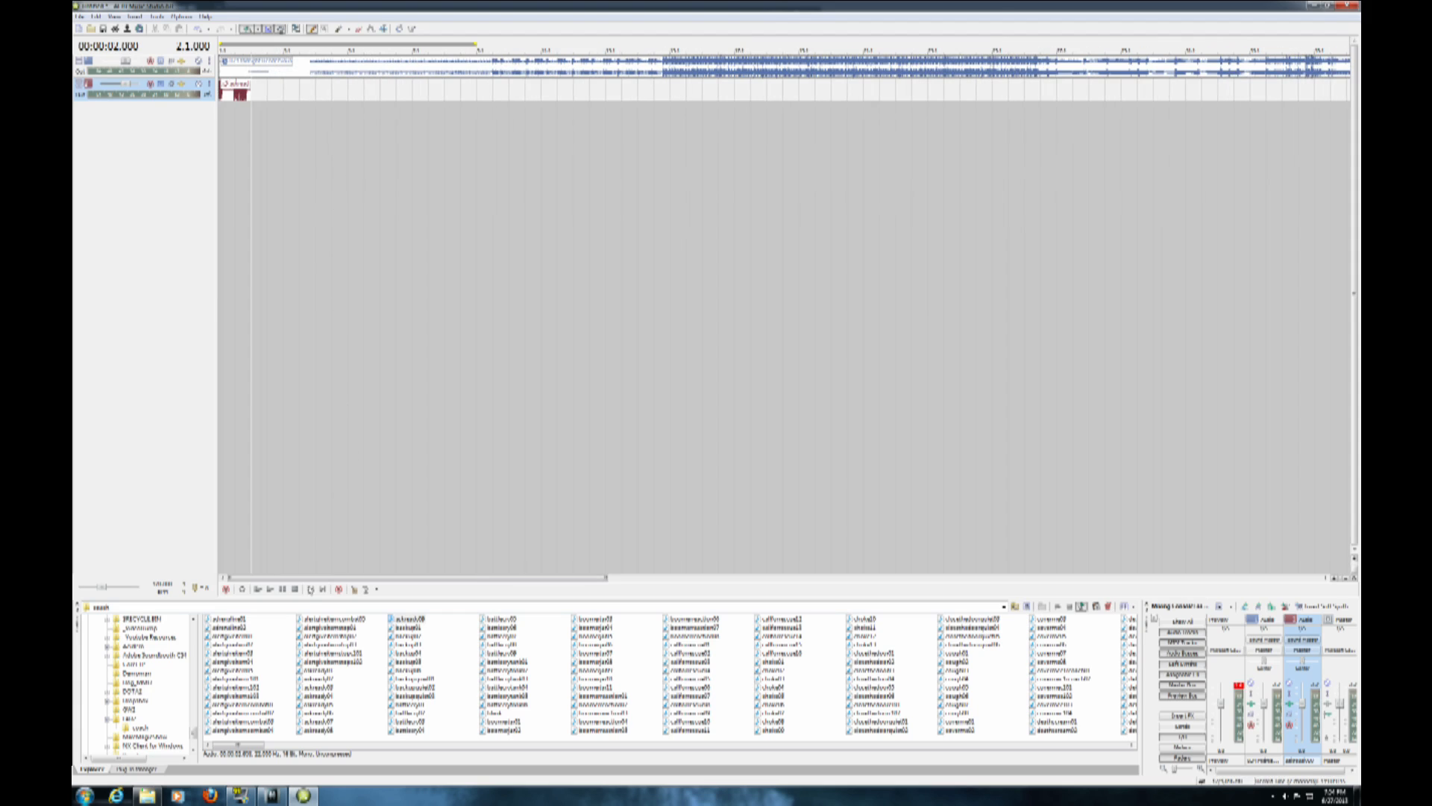
{"action": "left_click", "coordinate": [310, 591]}
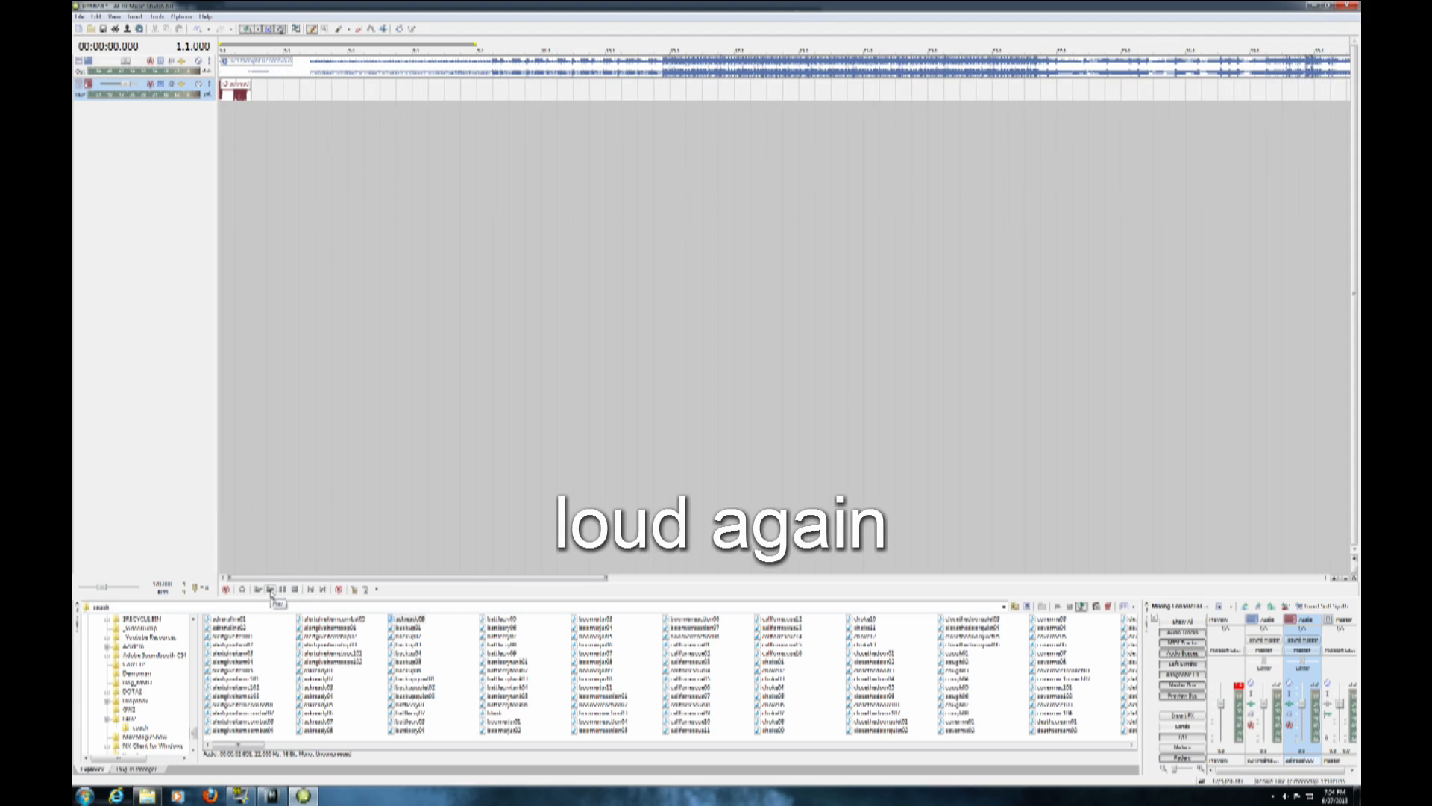
{"action": "left_click", "coordinate": [271, 590]}
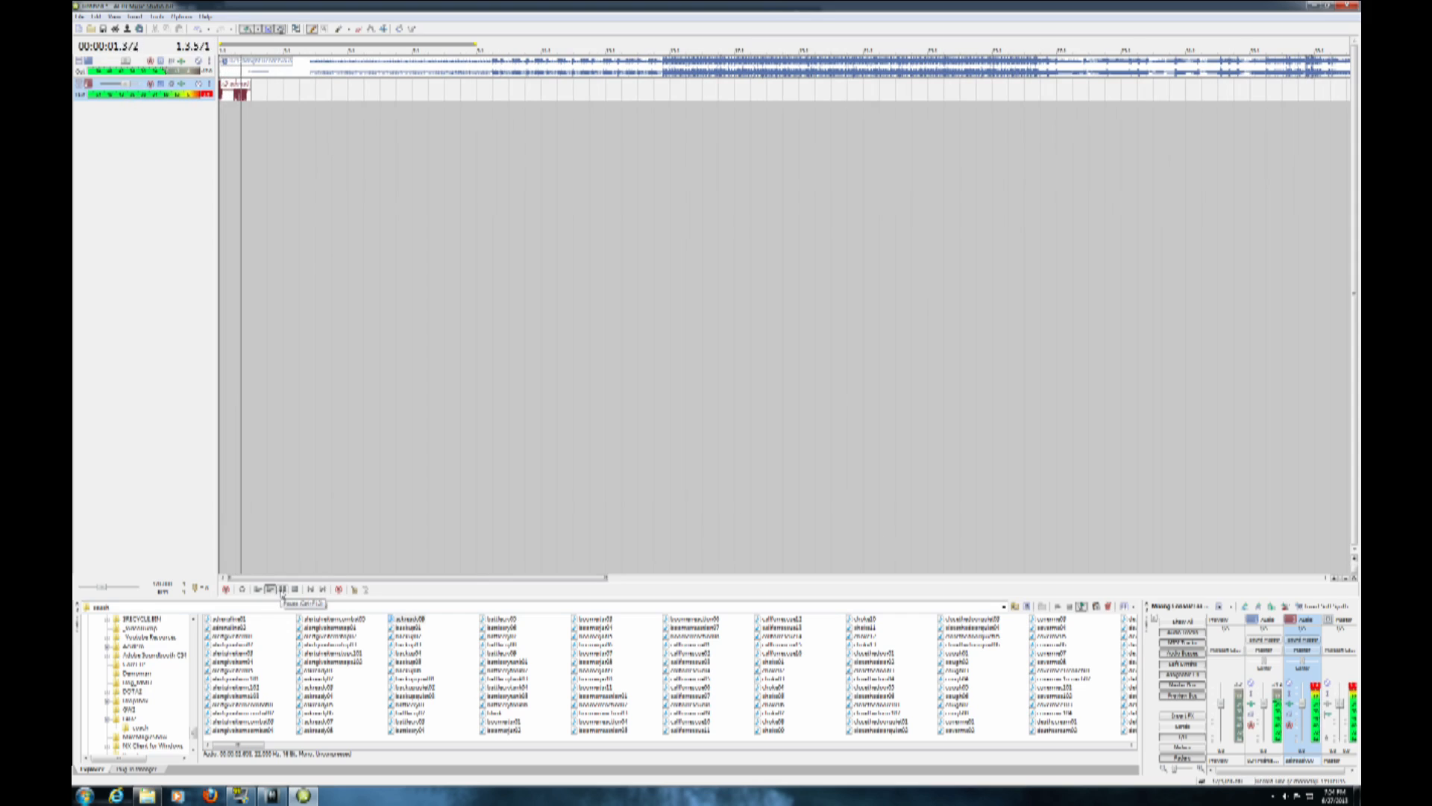
{"action": "left_click", "coordinate": [283, 590]}
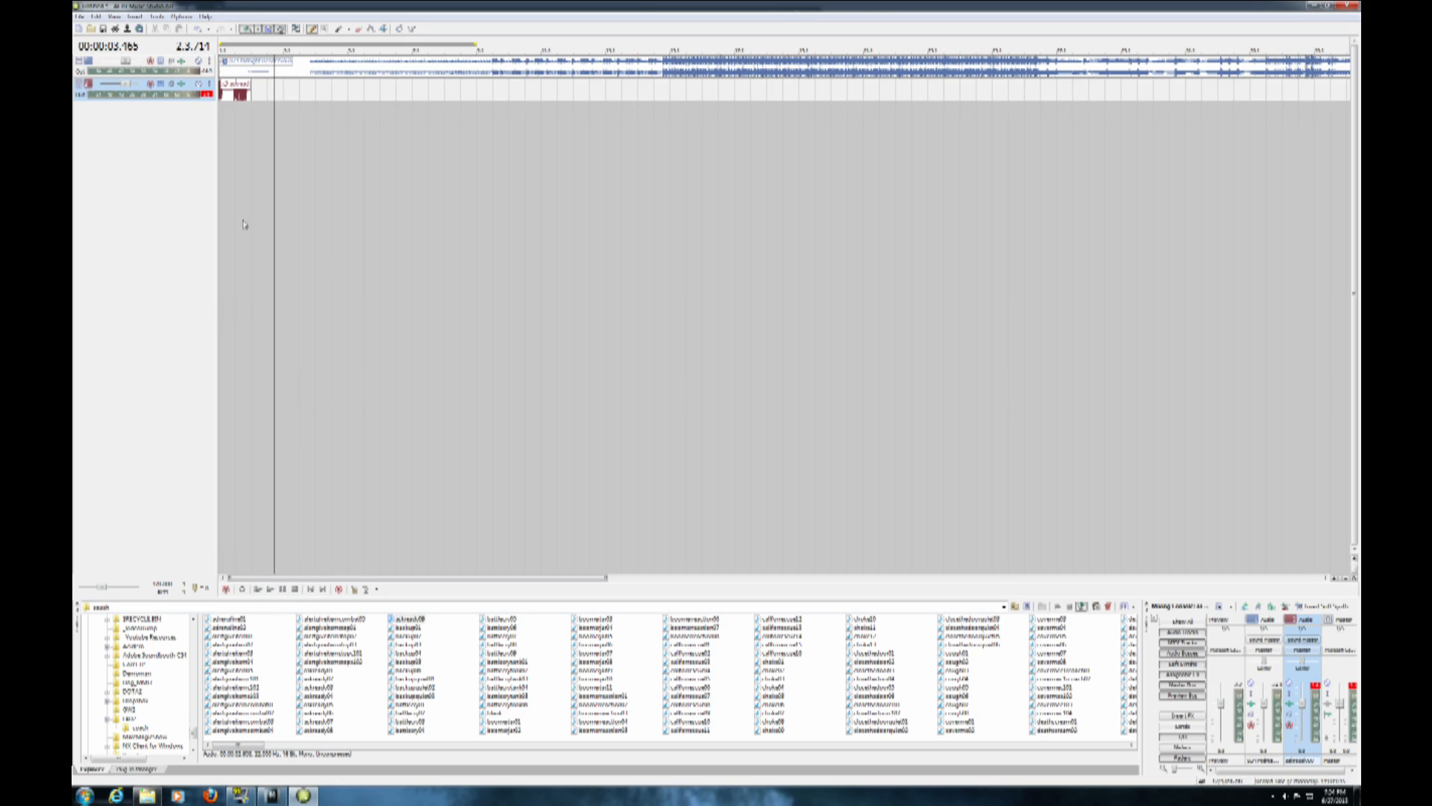
Move the askready09 voice clip along its track so it starts just before bar 4, where the louder music begins
{"action": "scroll", "coordinate": [267, 173], "scroll_direction": "up", "scroll_amount": 5}
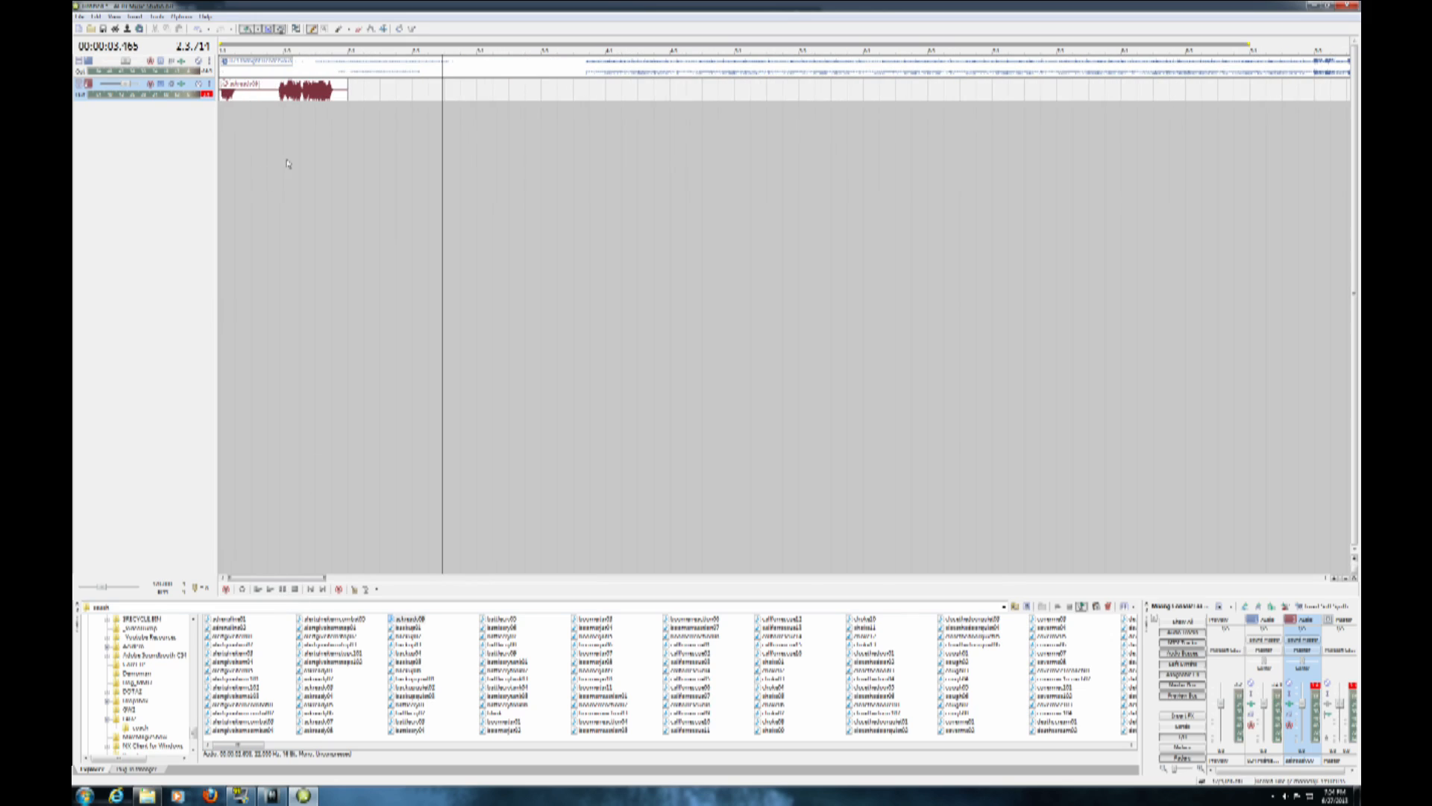
{"action": "left_click_drag", "start_coordinate": [263, 95], "coordinate": [372, 105]}
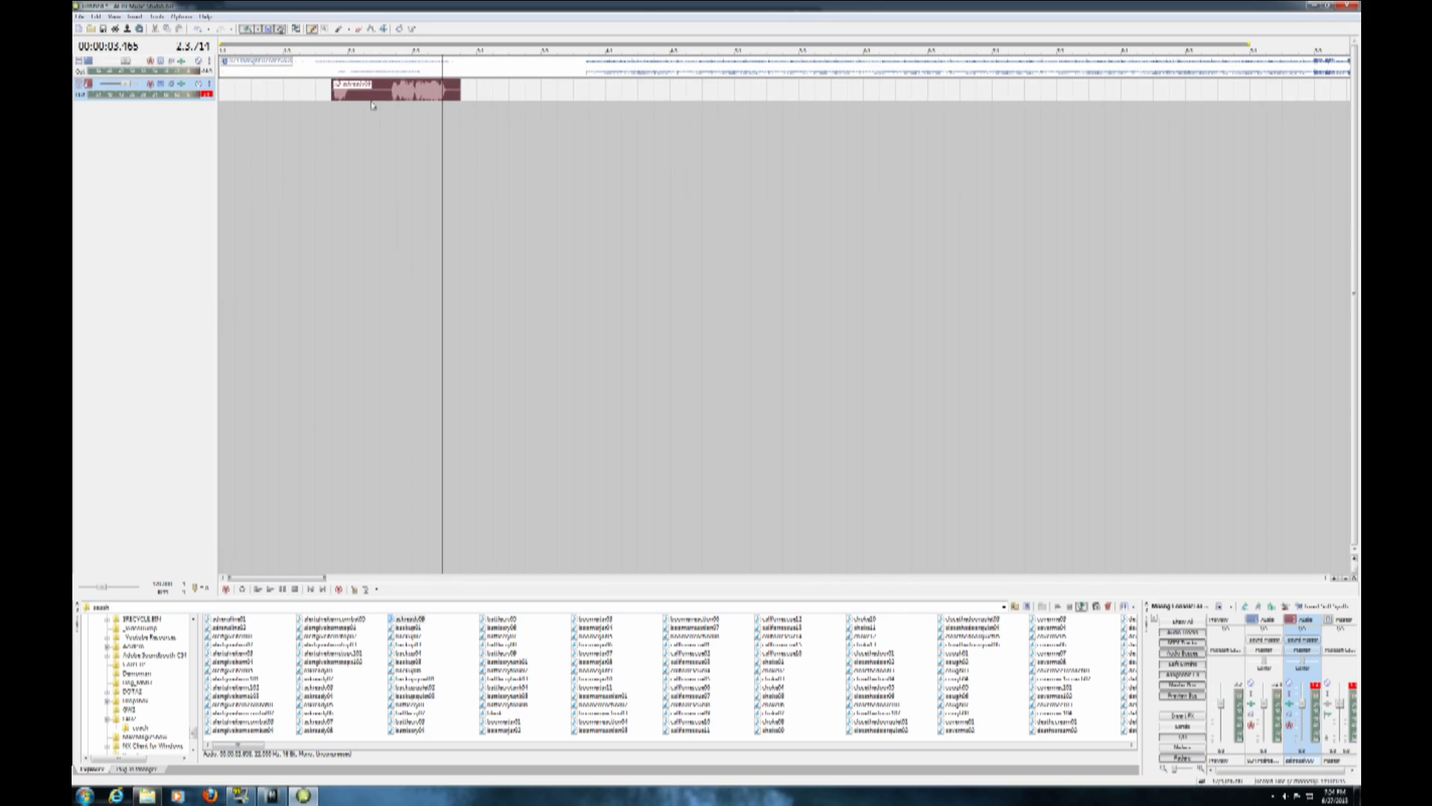
{"action": "left_click_drag", "start_coordinate": [395, 104], "coordinate": [650, 94]}
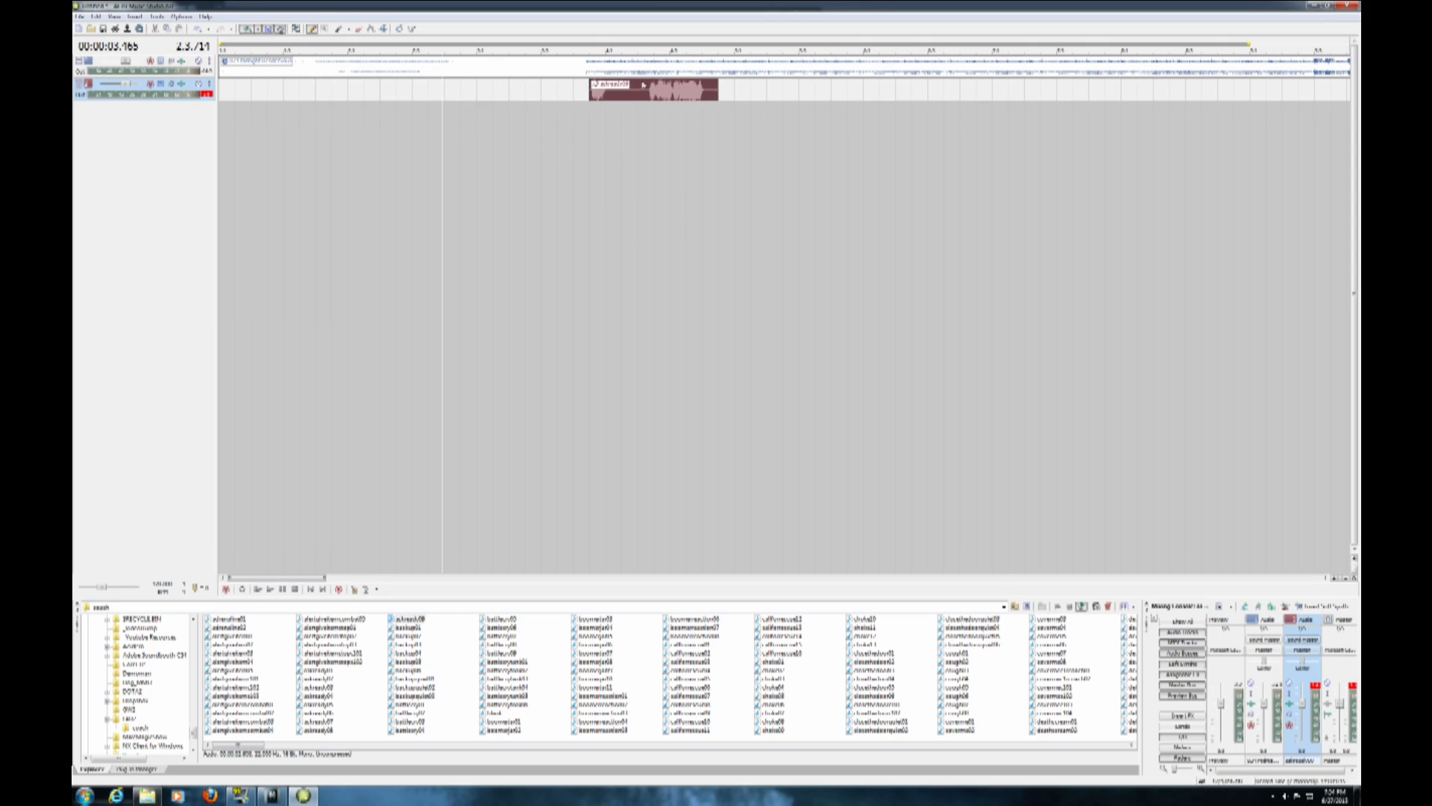
{"action": "scroll", "coordinate": [608, 133], "scroll_direction": "up", "scroll_amount": 4}
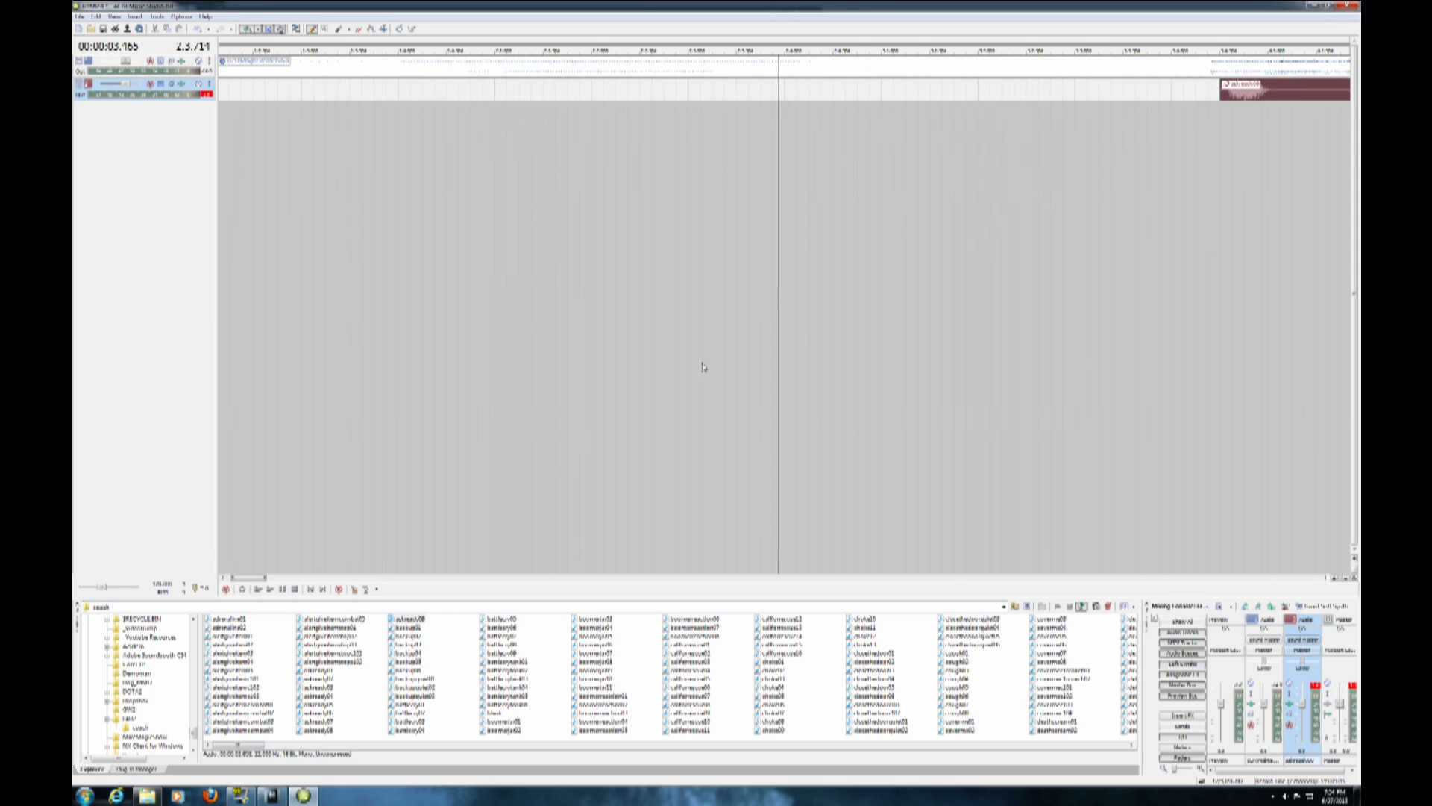
{"action": "left_click_drag", "start_coordinate": [237, 579], "coordinate": [269, 579]}
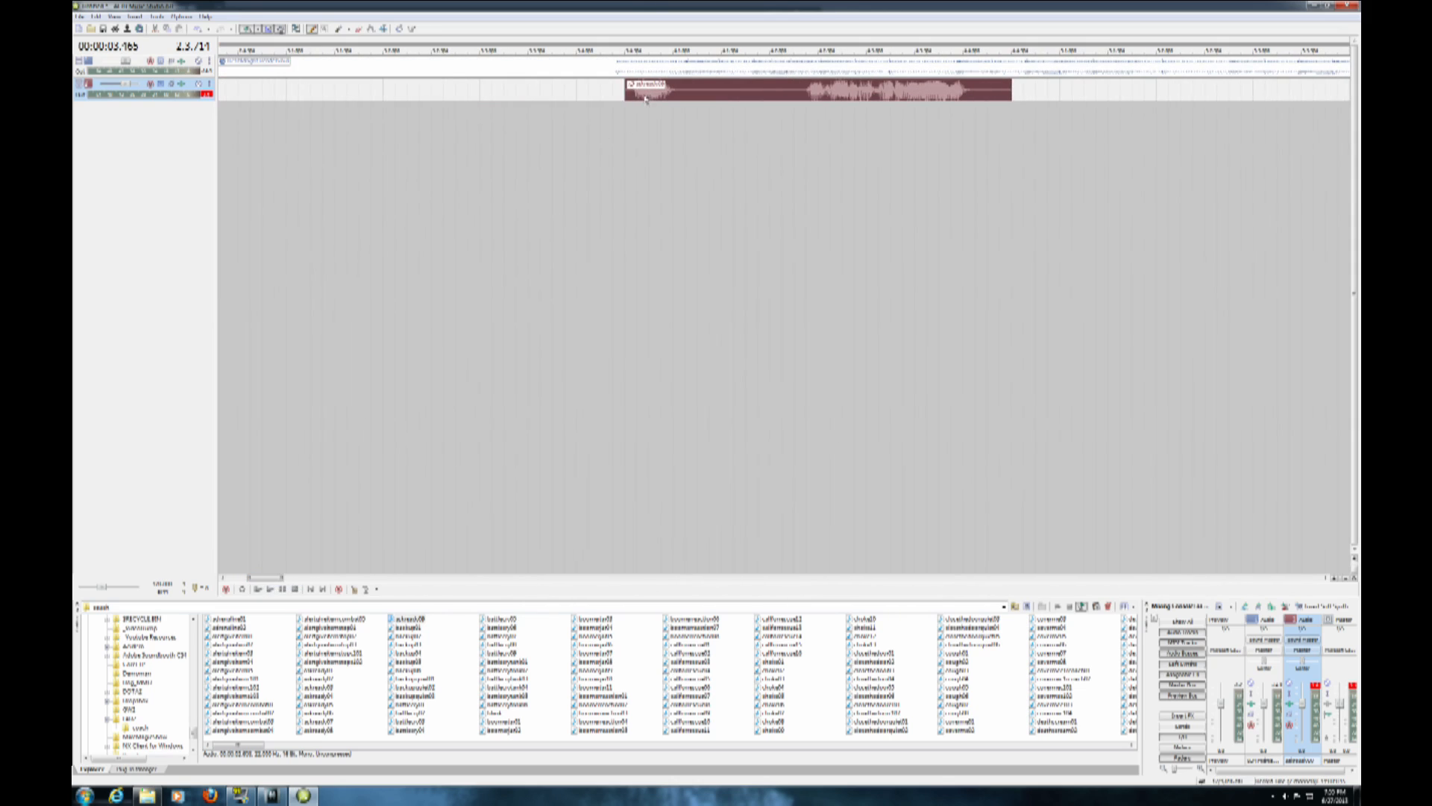
{"action": "left_click_drag", "start_coordinate": [646, 100], "coordinate": [633, 102]}
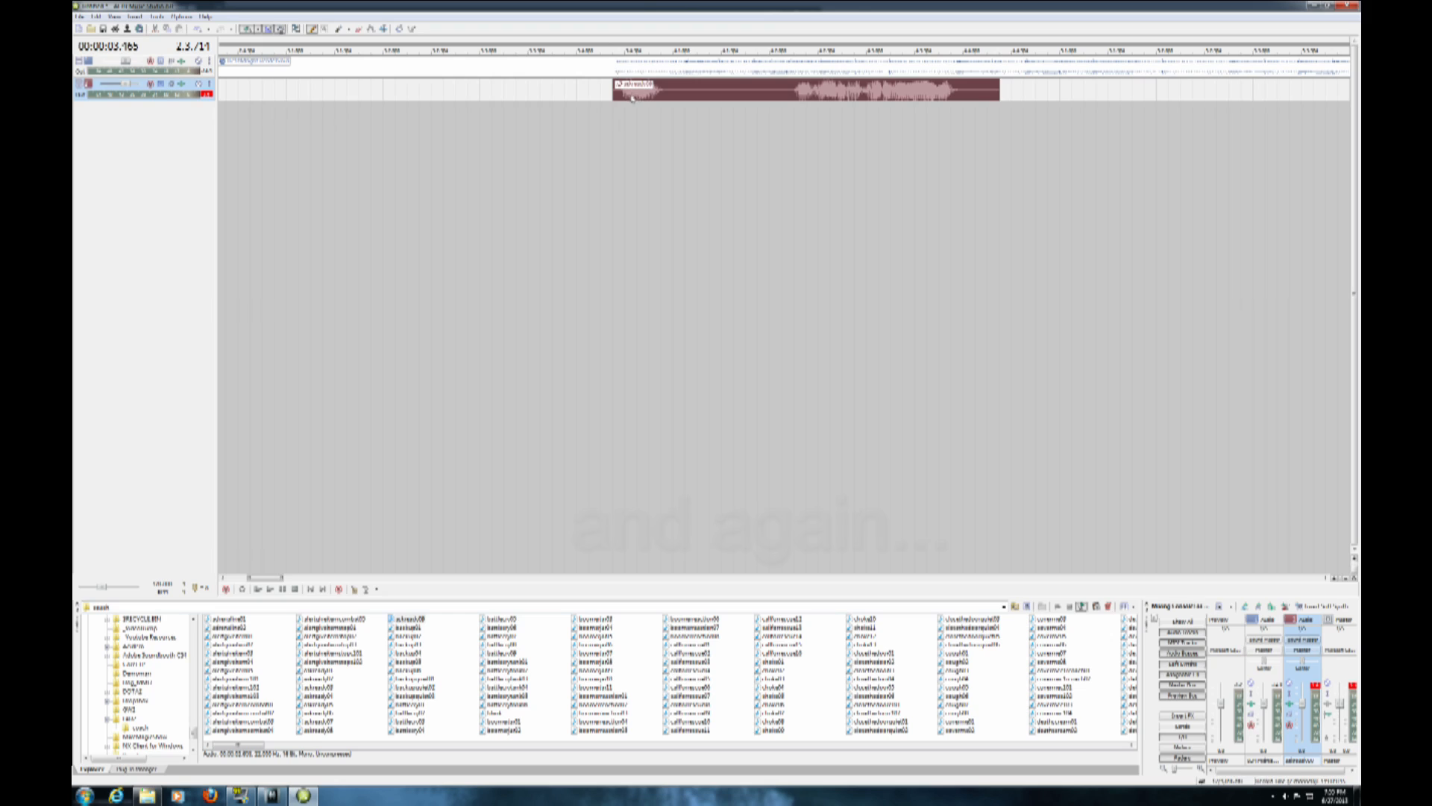
{"action": "left_click_drag", "start_coordinate": [633, 97], "coordinate": [620, 99]}
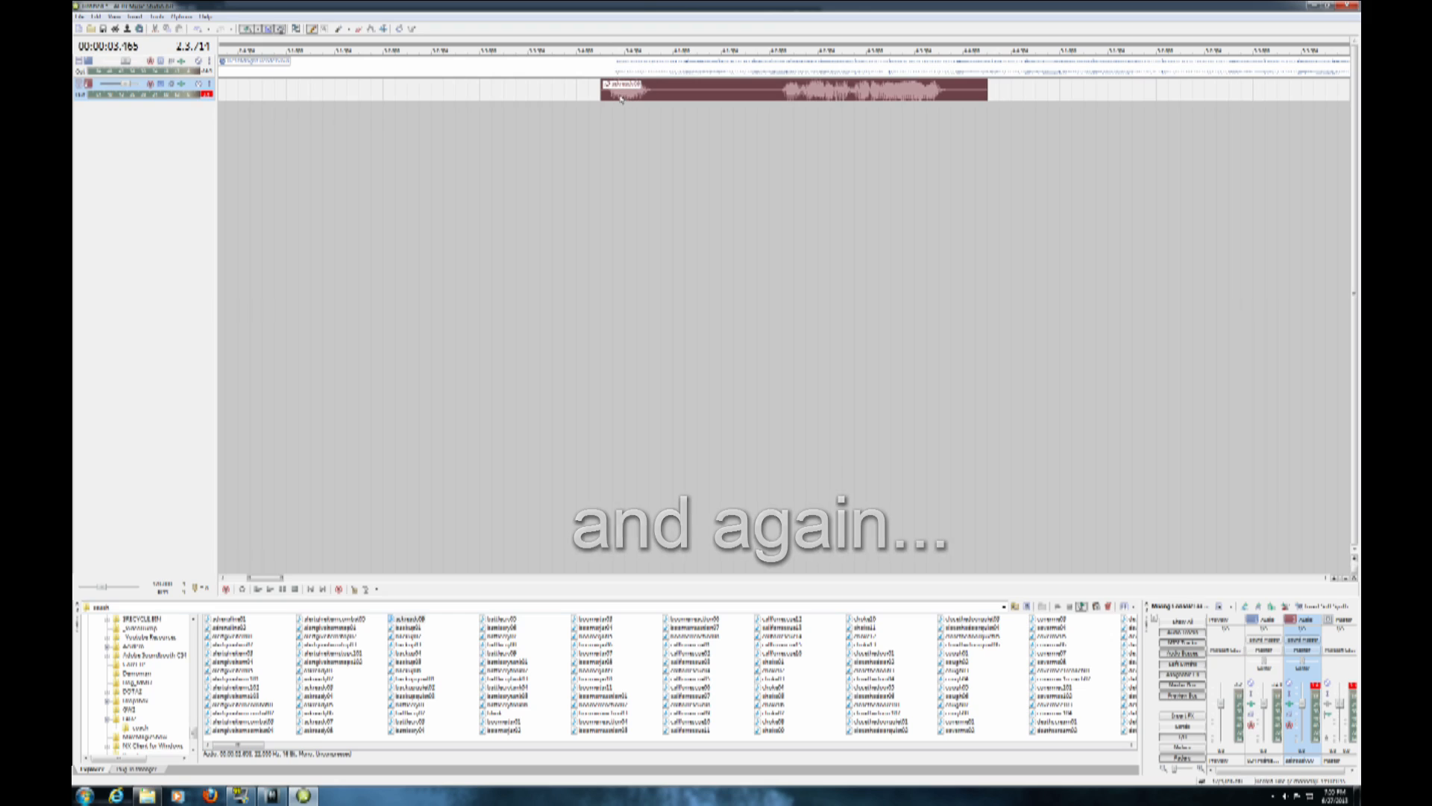
Play the section around the moved voice clip to check its timing, and return to the project start
{"action": "left_click", "coordinate": [538, 83]}
{"action": "left_click", "coordinate": [271, 589]}
{"action": "left_click", "coordinate": [283, 589]}
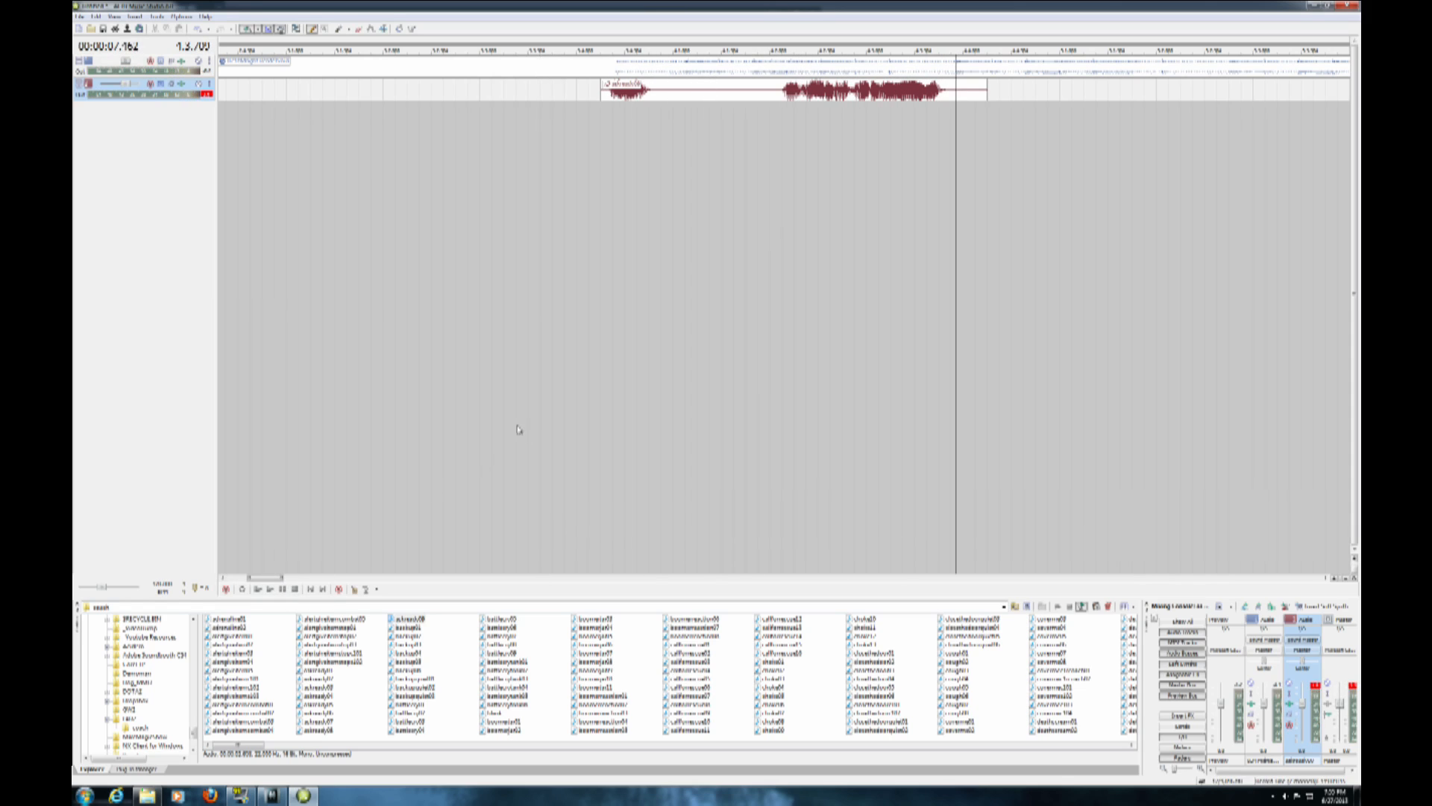
{"action": "scroll", "coordinate": [587, 321], "scroll_direction": "down", "scroll_amount": 5}
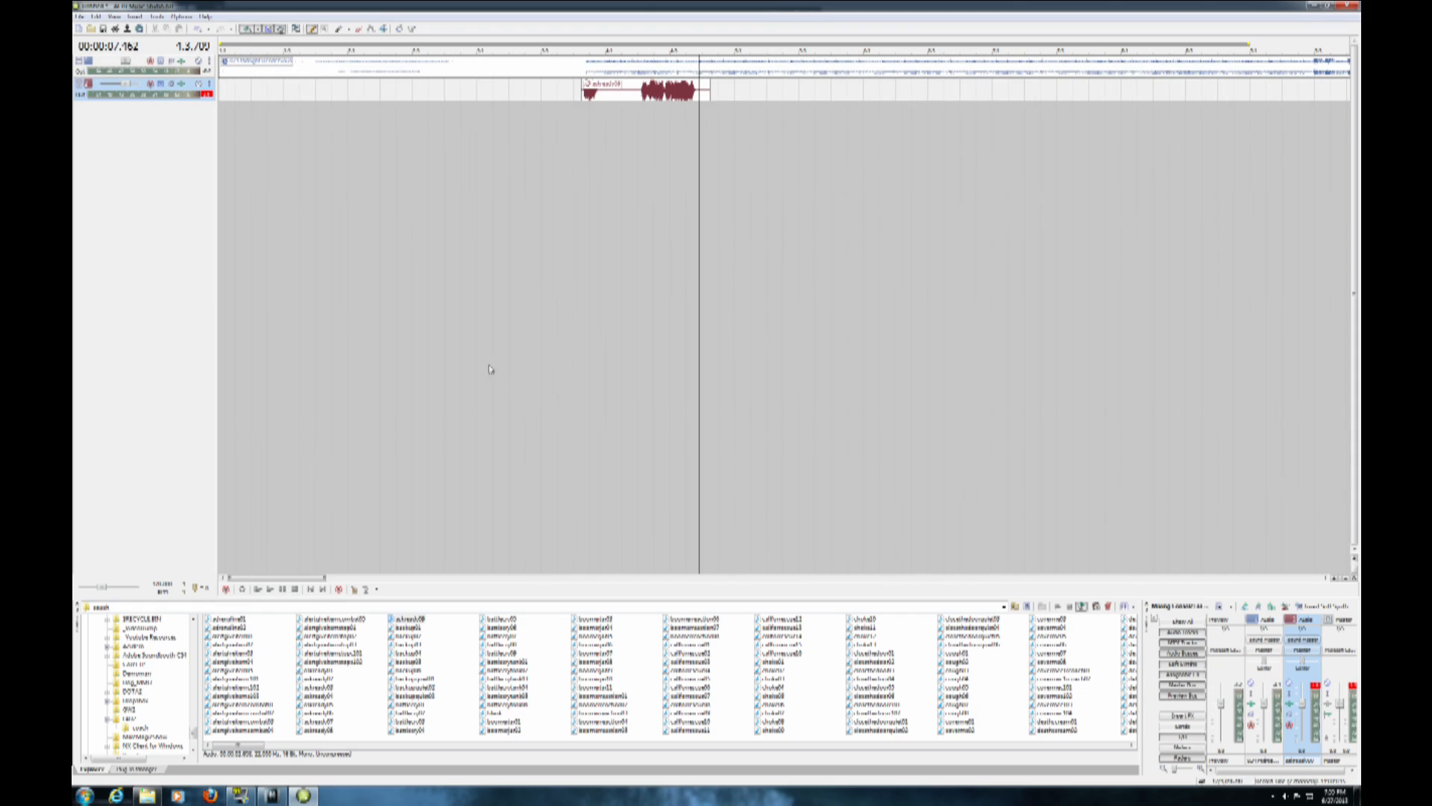
{"action": "left_click", "coordinate": [311, 590]}
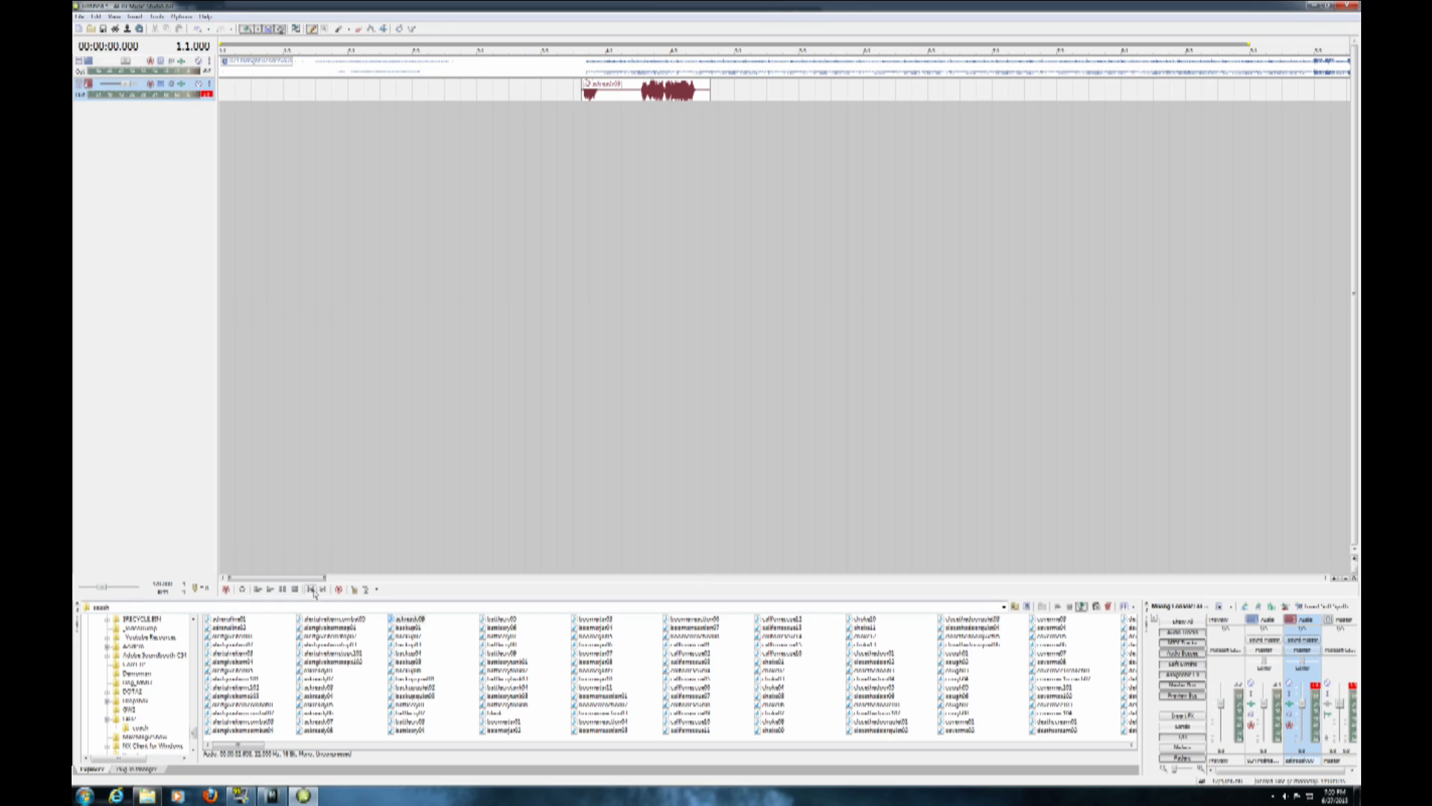
Open the finished multi-track voice and music project, discarding the unsaved changes to the current one, and display its whole timeline
{"action": "left_click", "coordinate": [79, 16]}
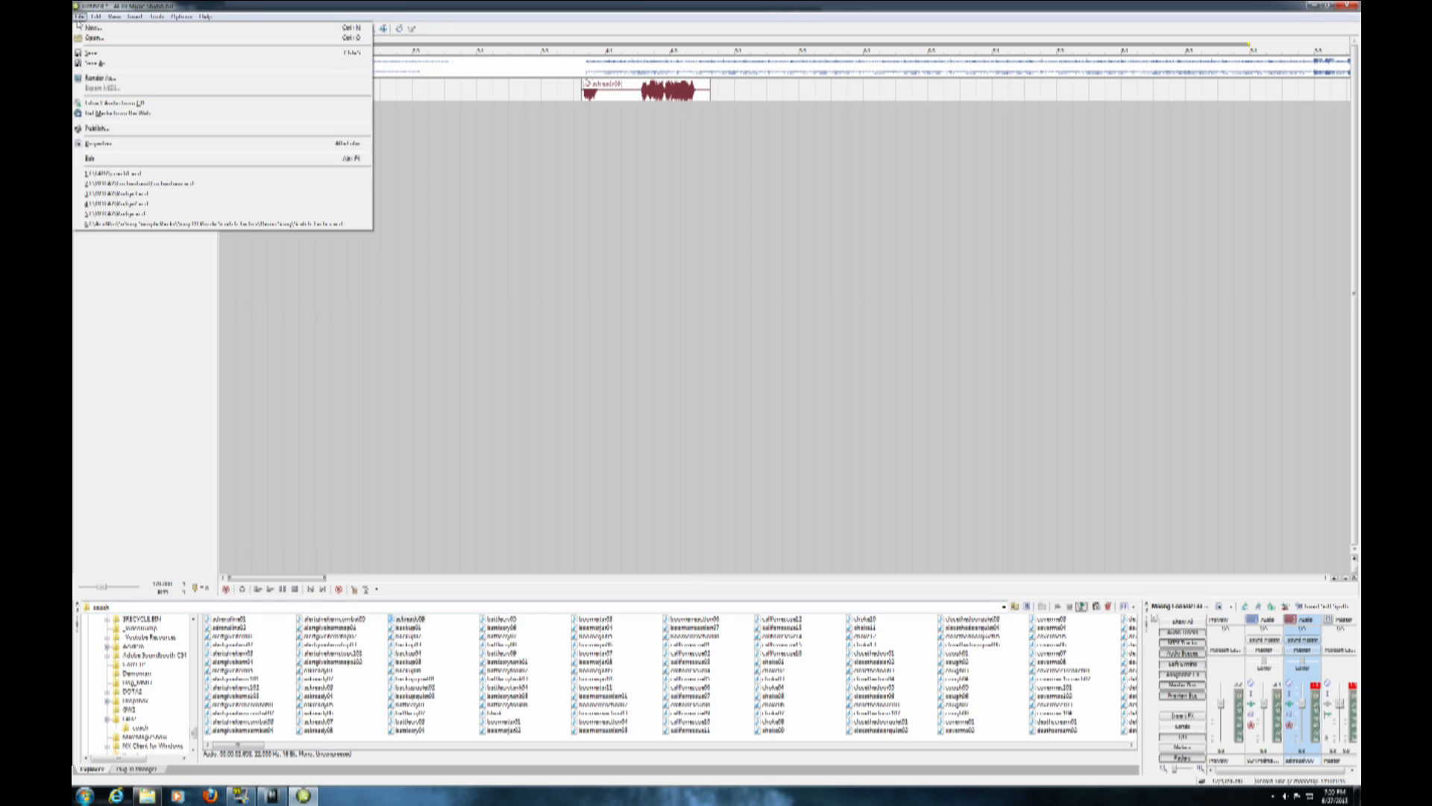
{"action": "left_click", "coordinate": [140, 159]}
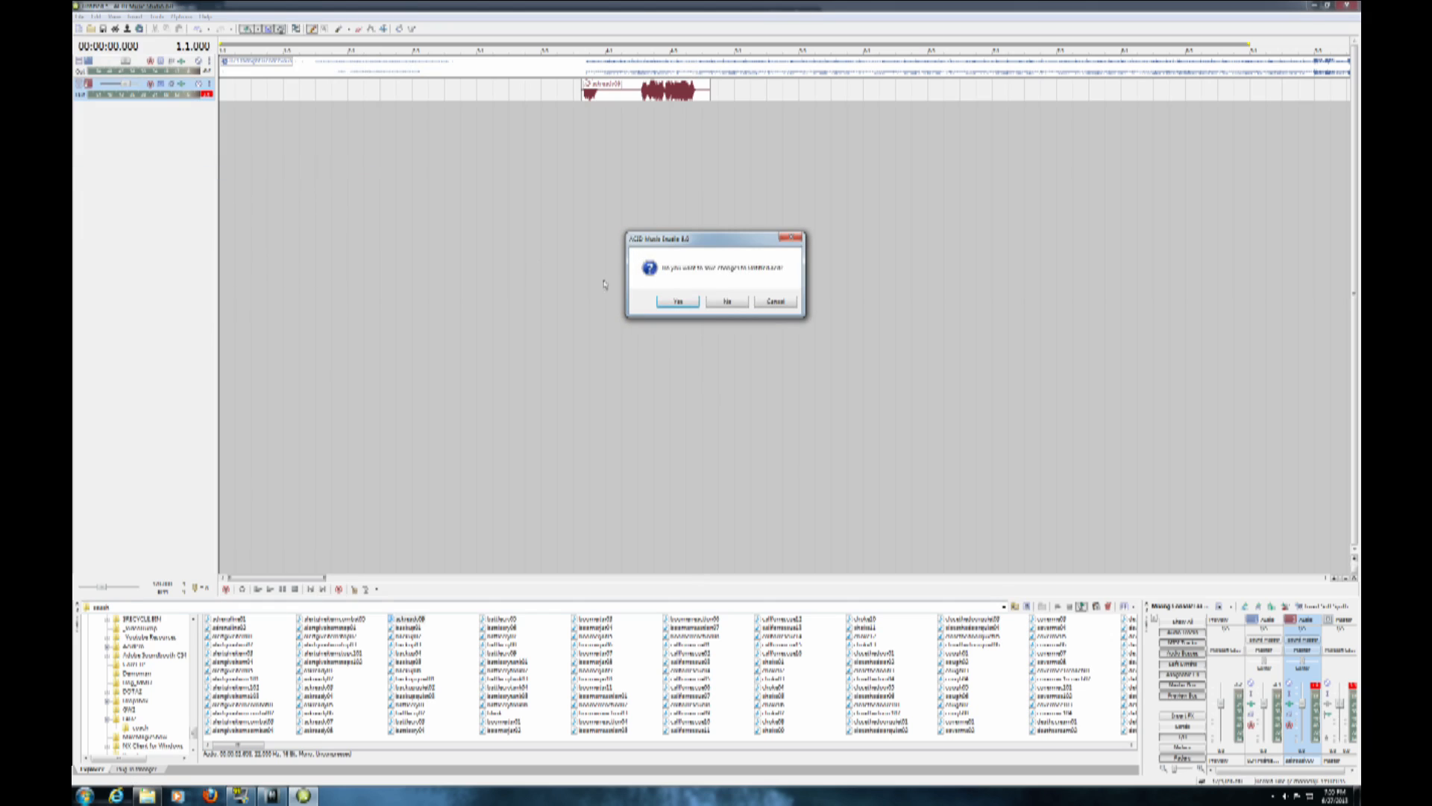
{"action": "left_click", "coordinate": [728, 302]}
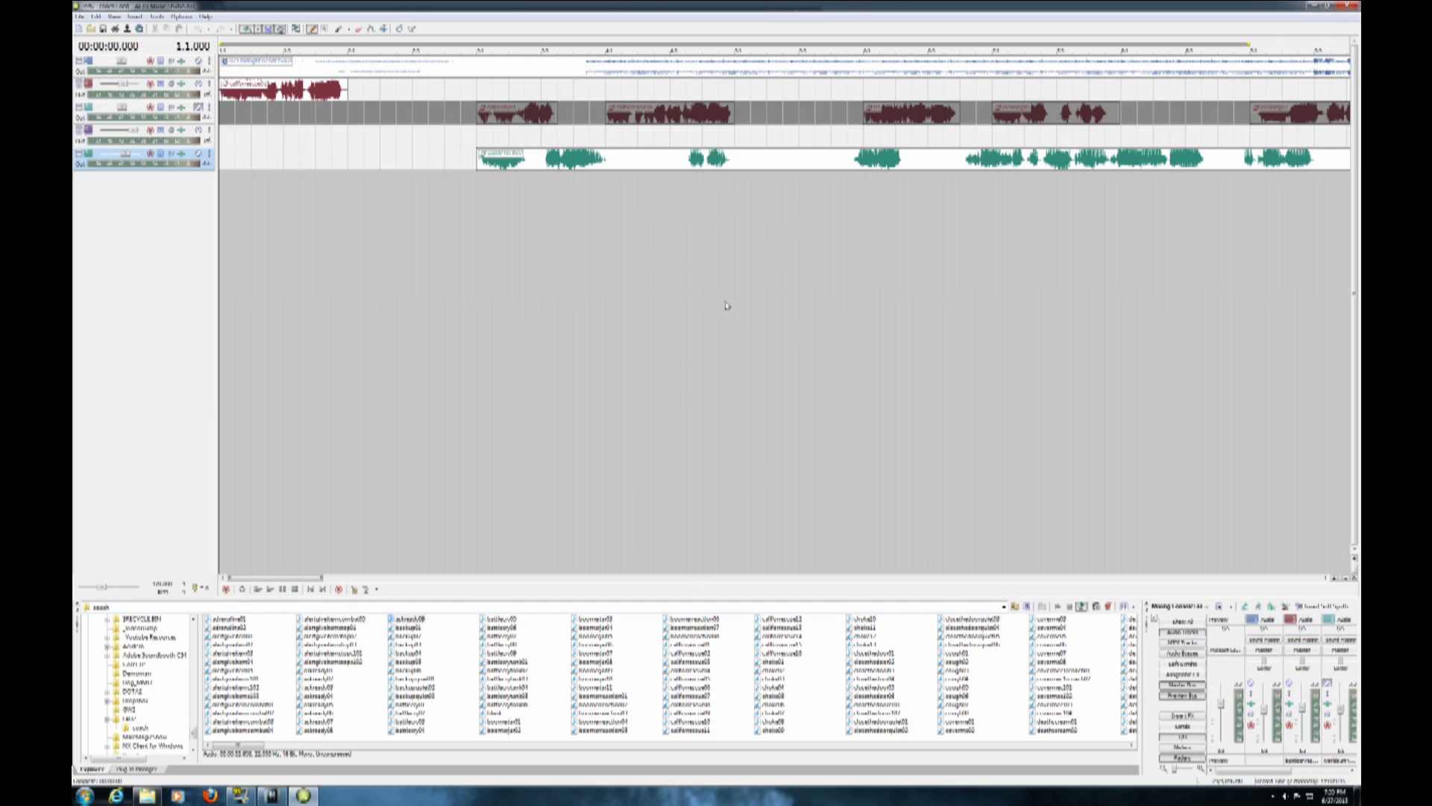
{"action": "scroll", "coordinate": [481, 303], "scroll_direction": "down", "scroll_amount": 8}
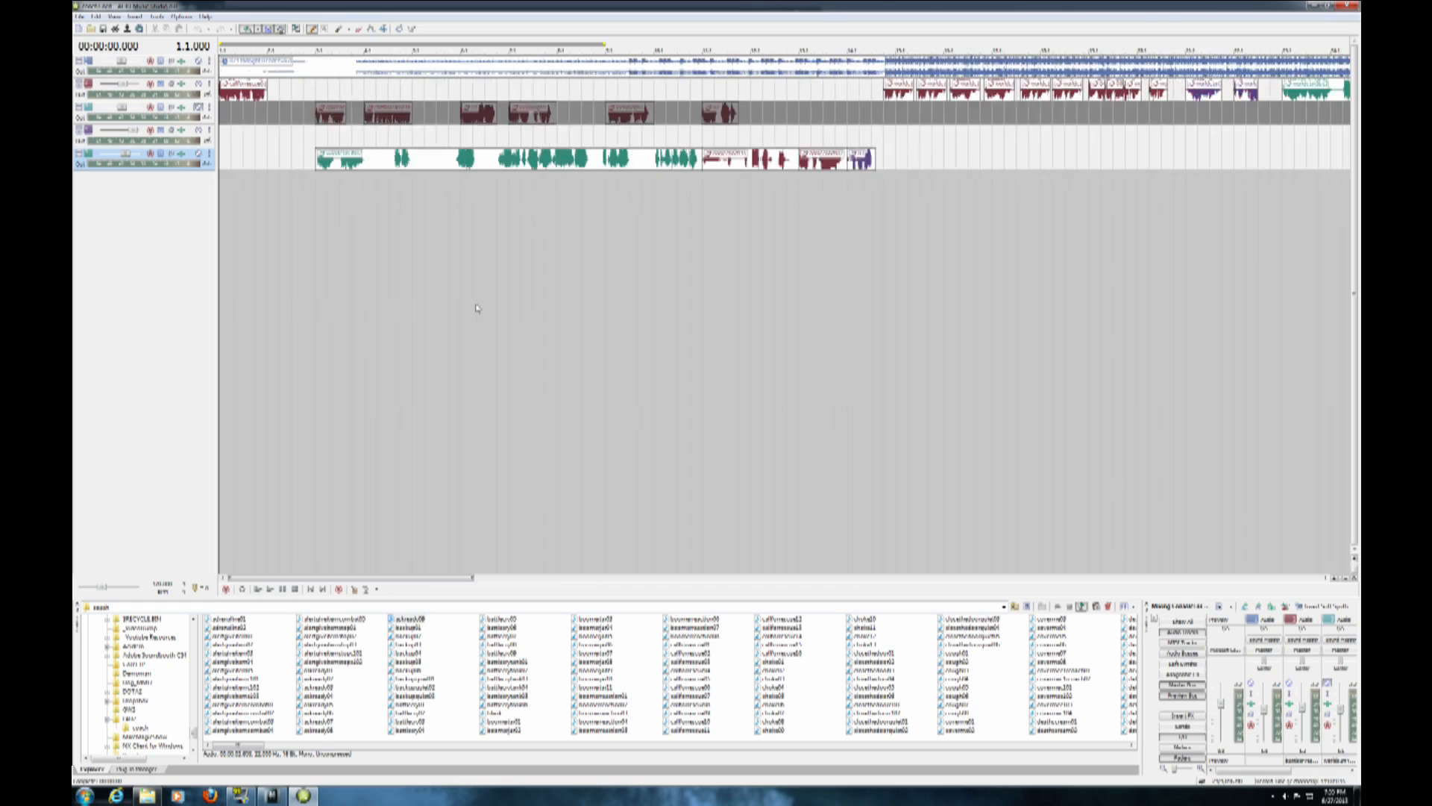
{"action": "scroll", "coordinate": [477, 308], "scroll_direction": "down", "scroll_amount": 2}
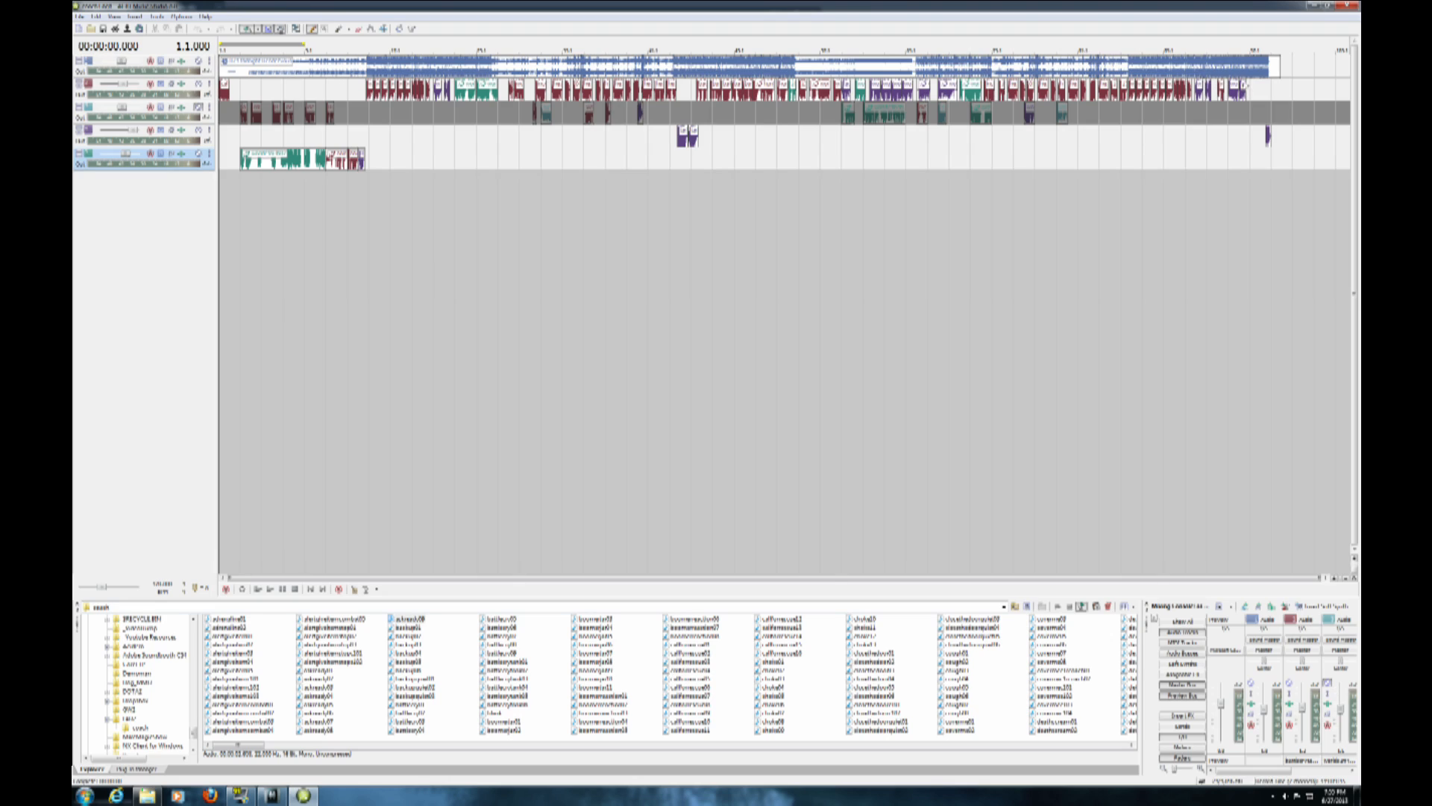
Review the pitch shift options and the general and stretch properties of the green voice clip around bar 23, and close its properties
{"action": "left_click", "coordinate": [466, 95]}
{"action": "right_click", "coordinate": [465, 96]}
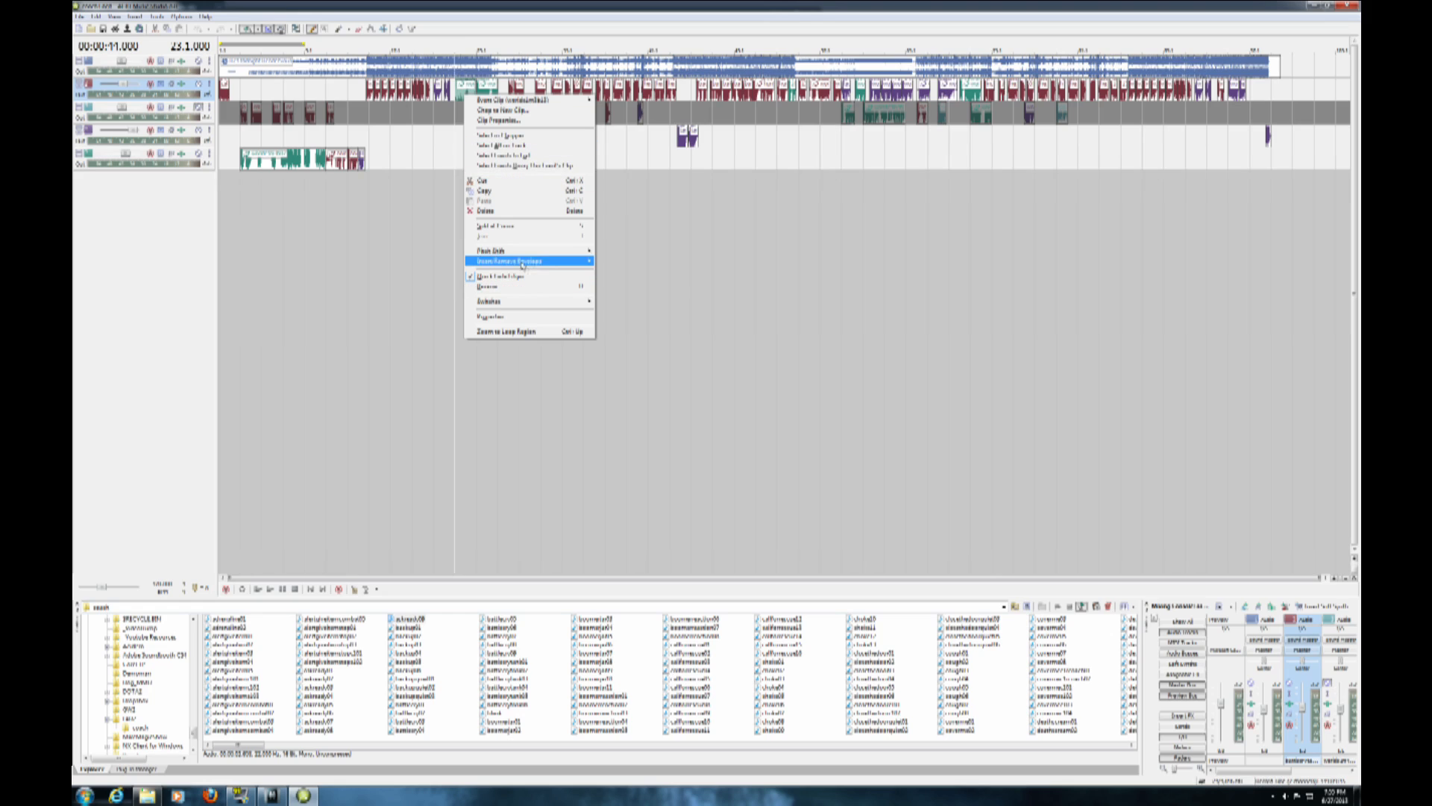
{"action": "mouse_move", "coordinate": [518, 255]}
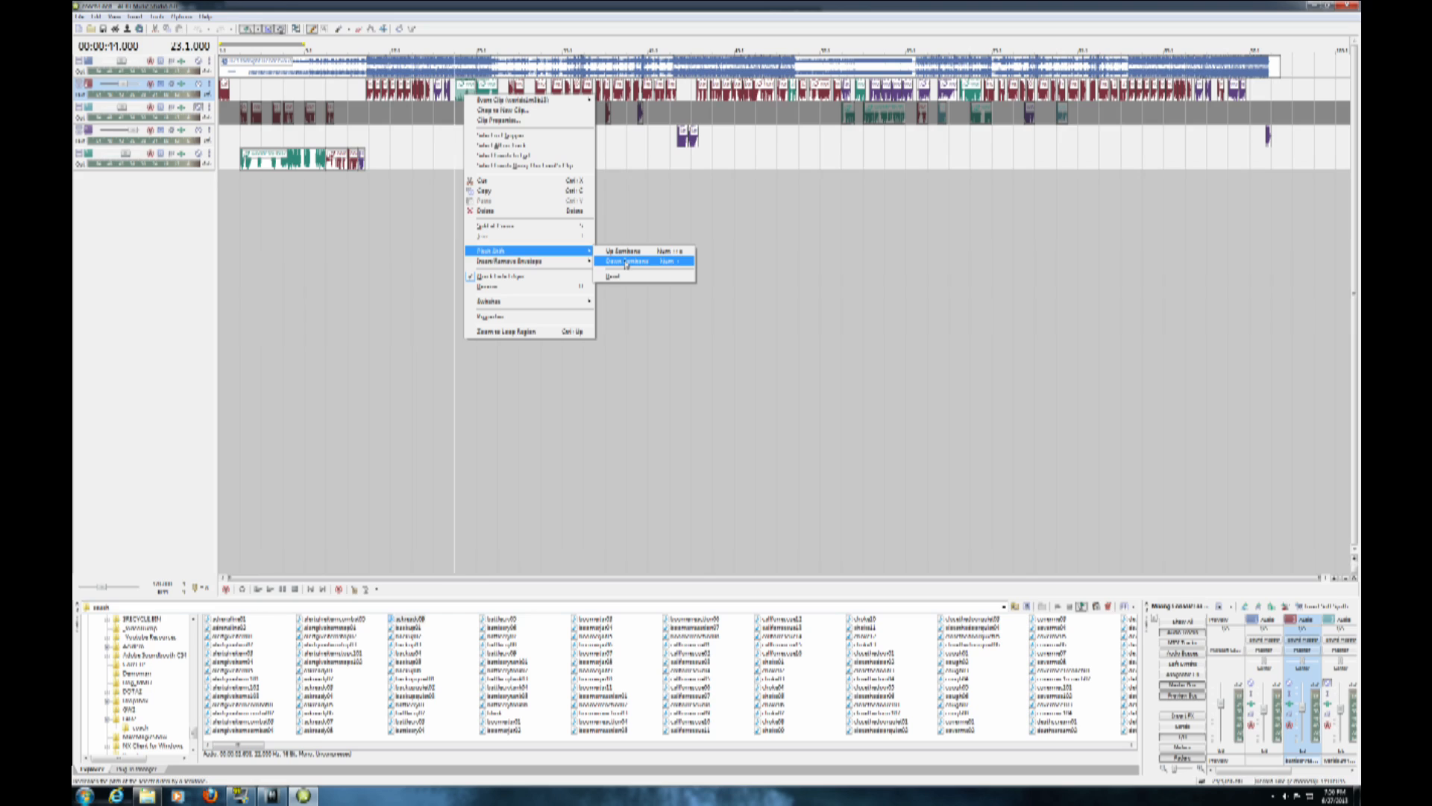
{"action": "left_click", "coordinate": [518, 121]}
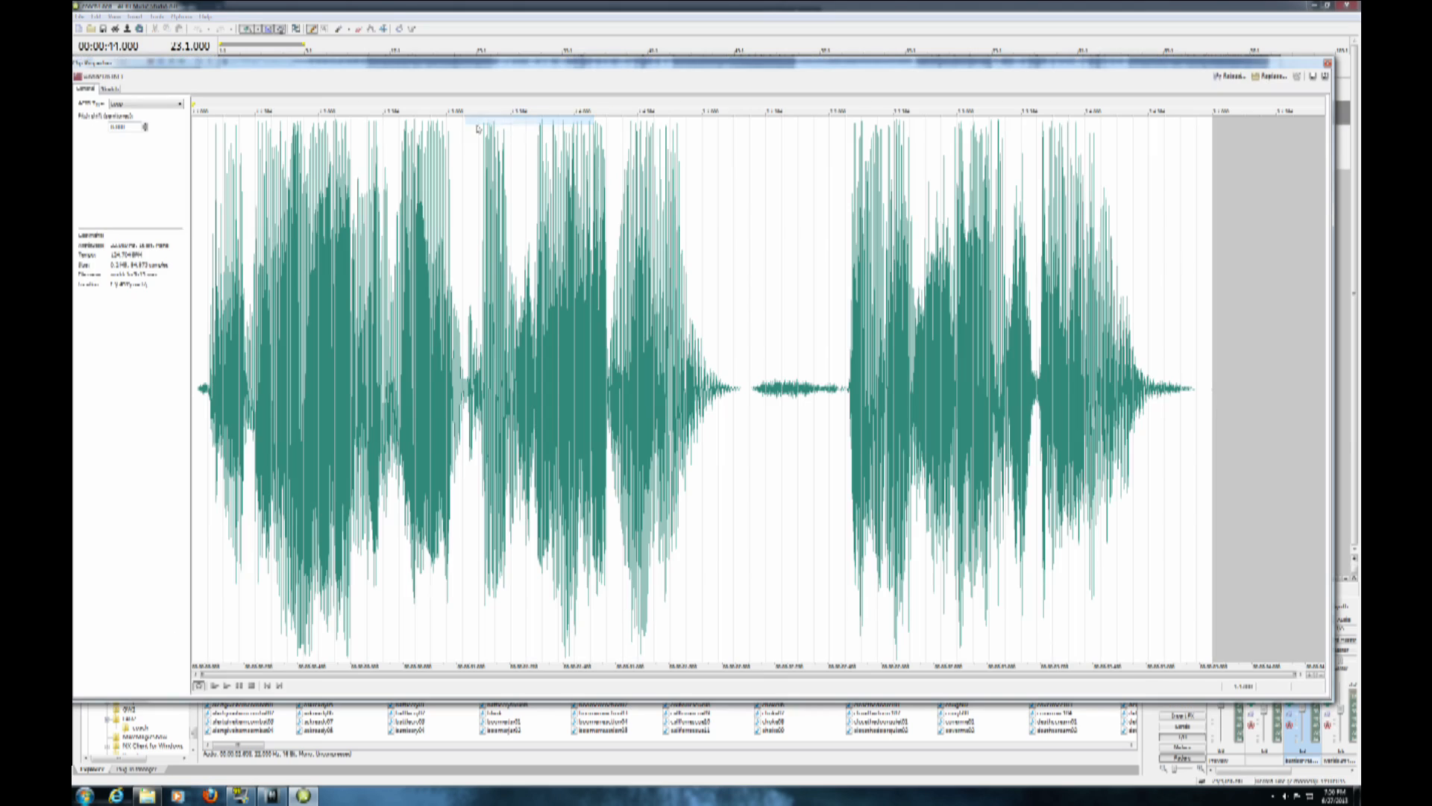
{"action": "left_click", "coordinate": [111, 89]}
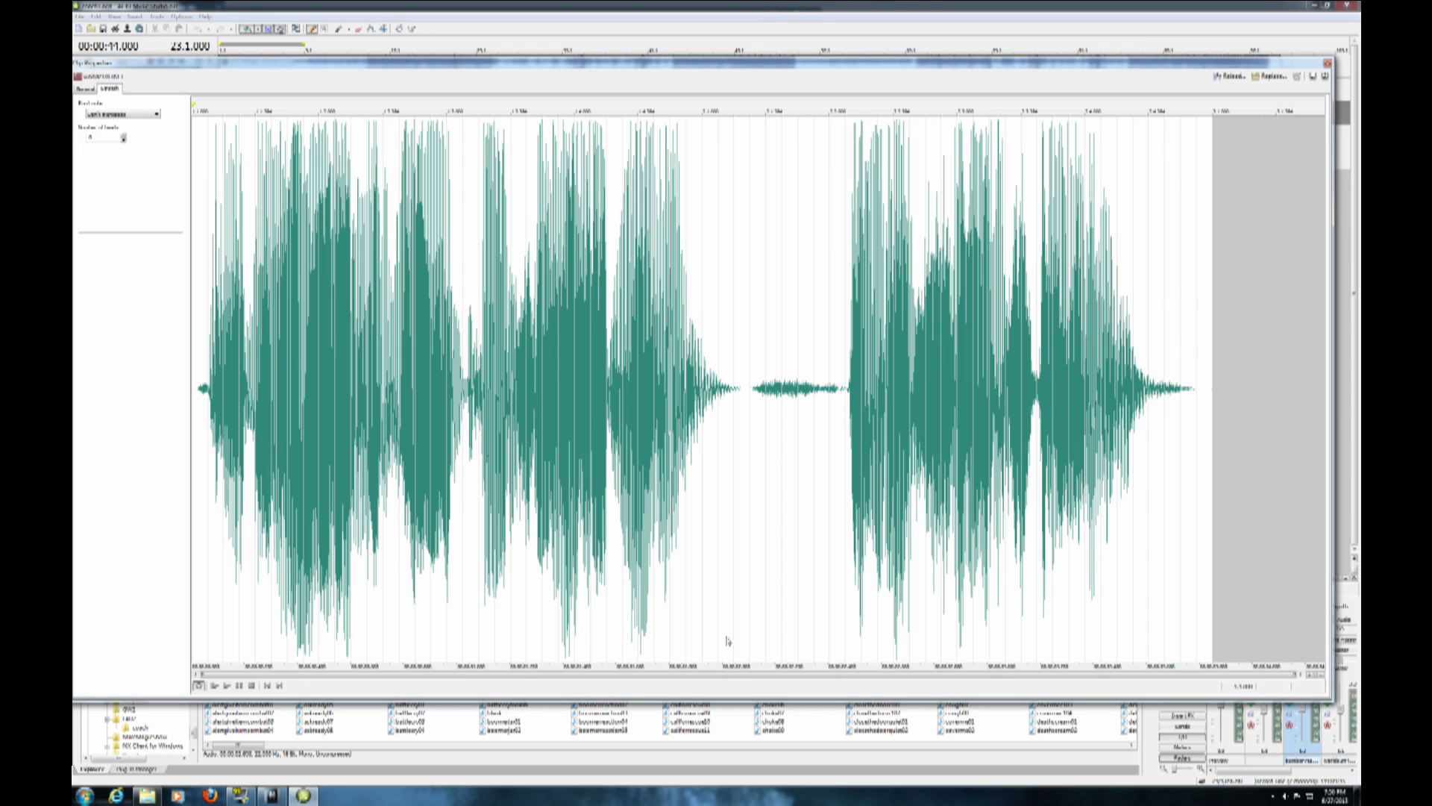
{"action": "left_click", "coordinate": [1328, 64]}
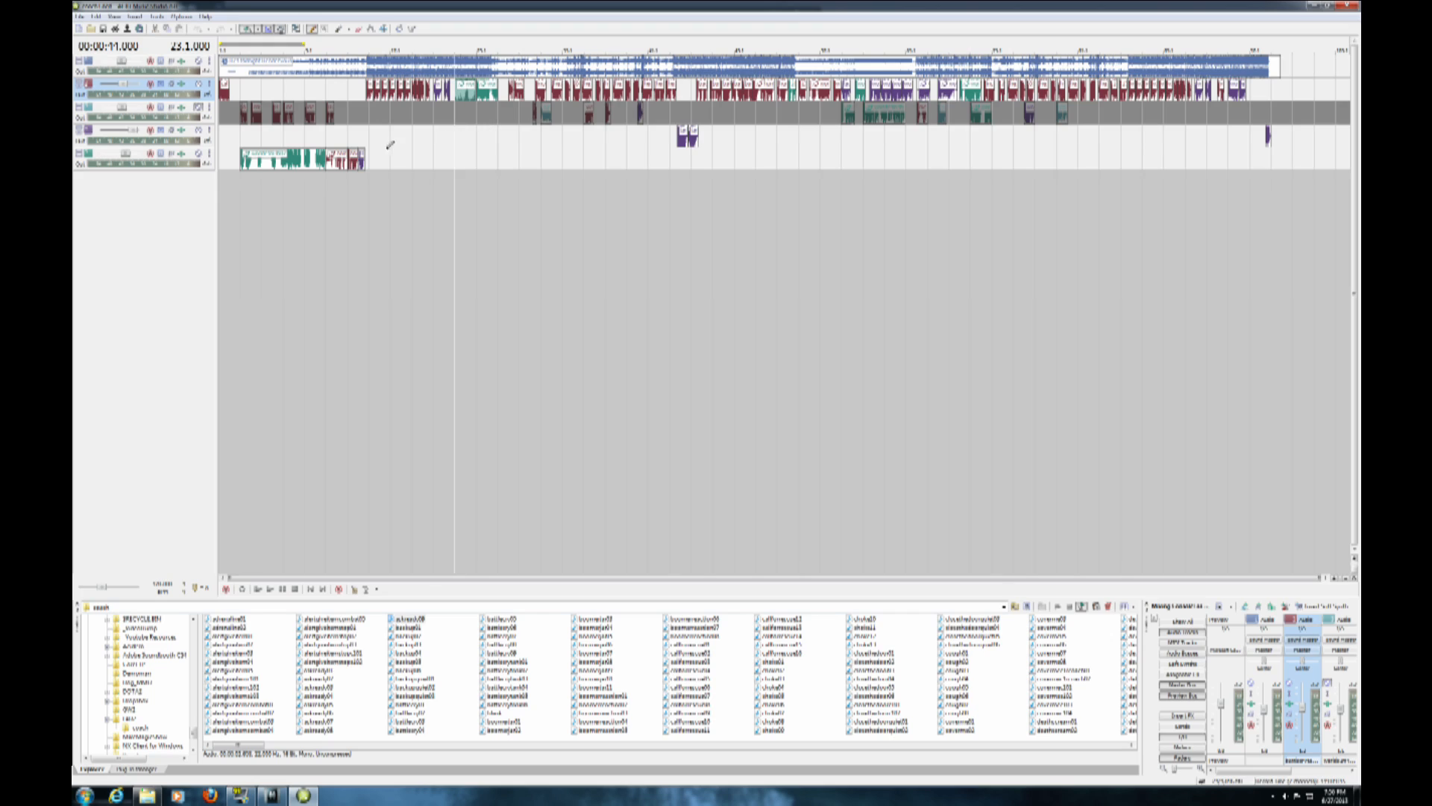
Play the project from 14.4.000, just before the row of voice clips over the louder music, and pause after a few seconds
{"action": "left_click", "coordinate": [362, 136]}
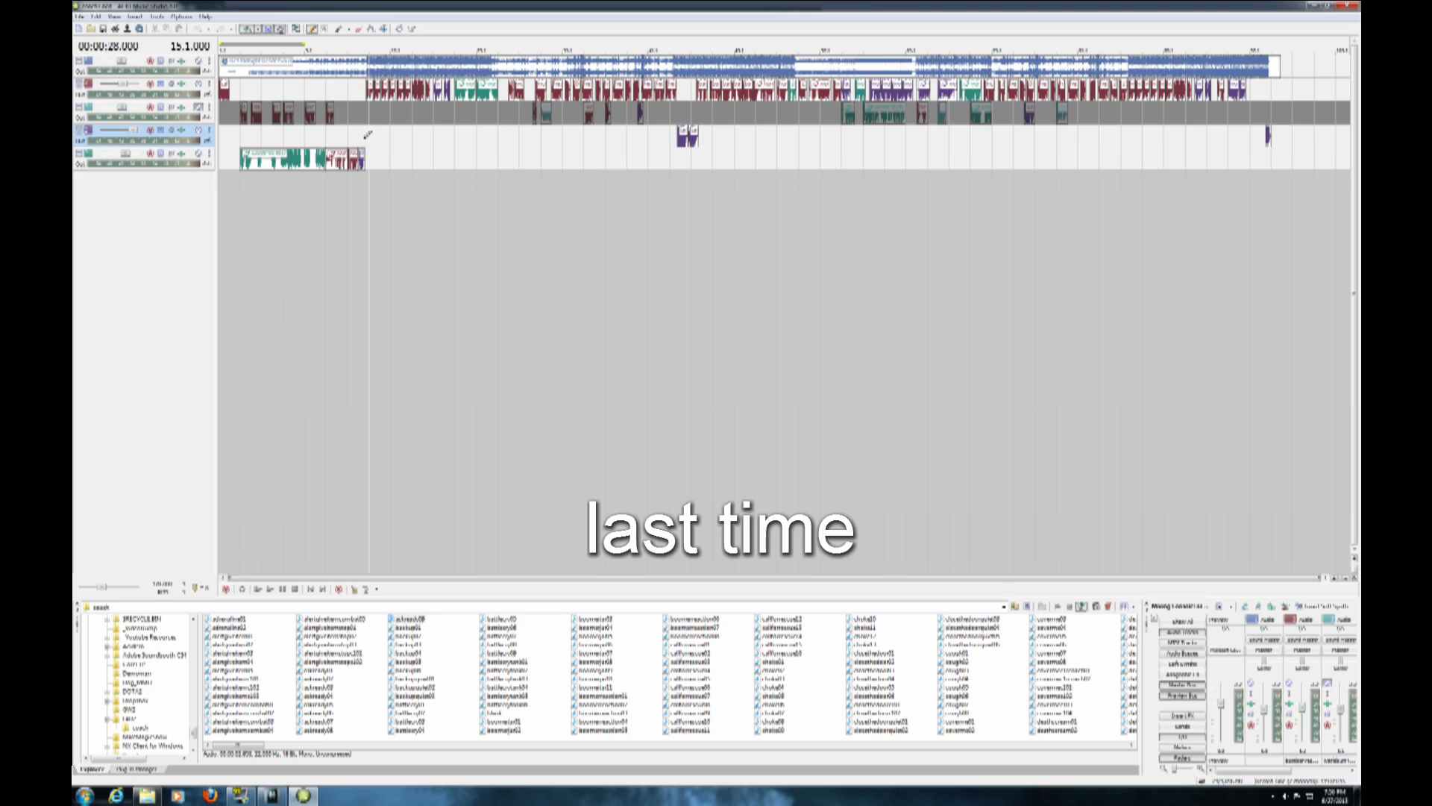
{"action": "scroll", "coordinate": [355, 133], "scroll_direction": "up", "scroll_amount": 5}
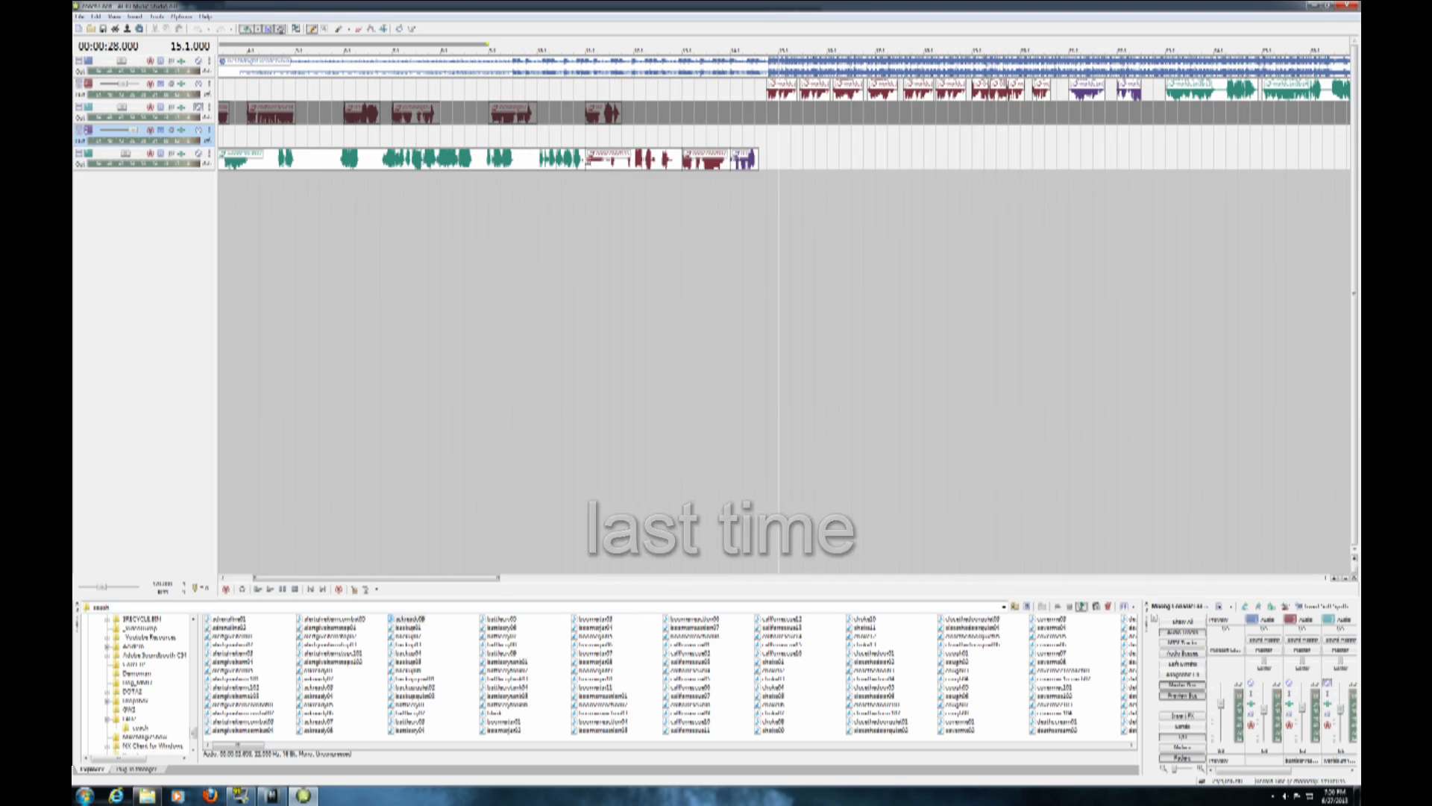
{"action": "left_click", "coordinate": [765, 133]}
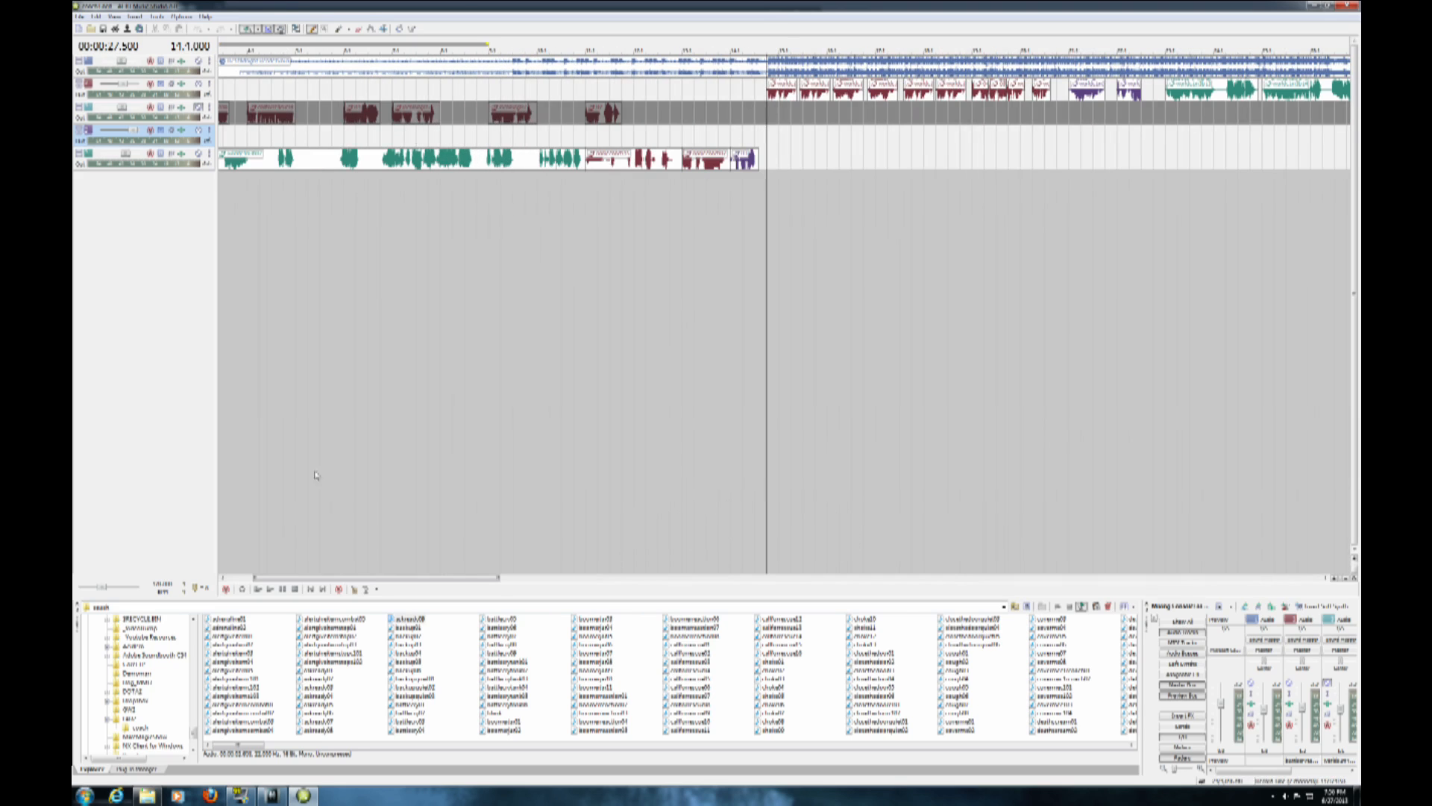
{"action": "left_click", "coordinate": [271, 591]}
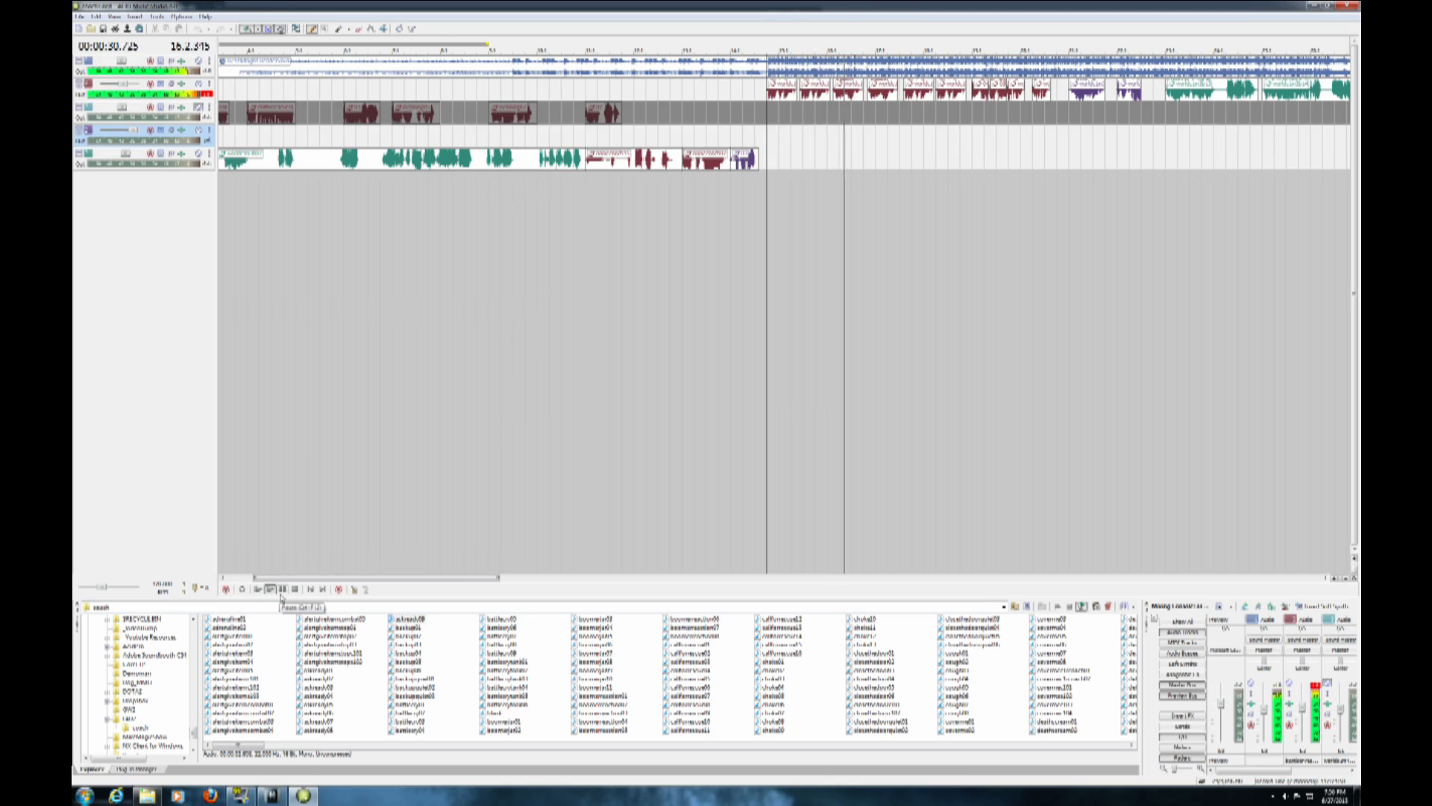
{"action": "left_click", "coordinate": [281, 593]}
{"action": "scroll", "coordinate": [692, 292], "scroll_direction": "down", "scroll_amount": 8}
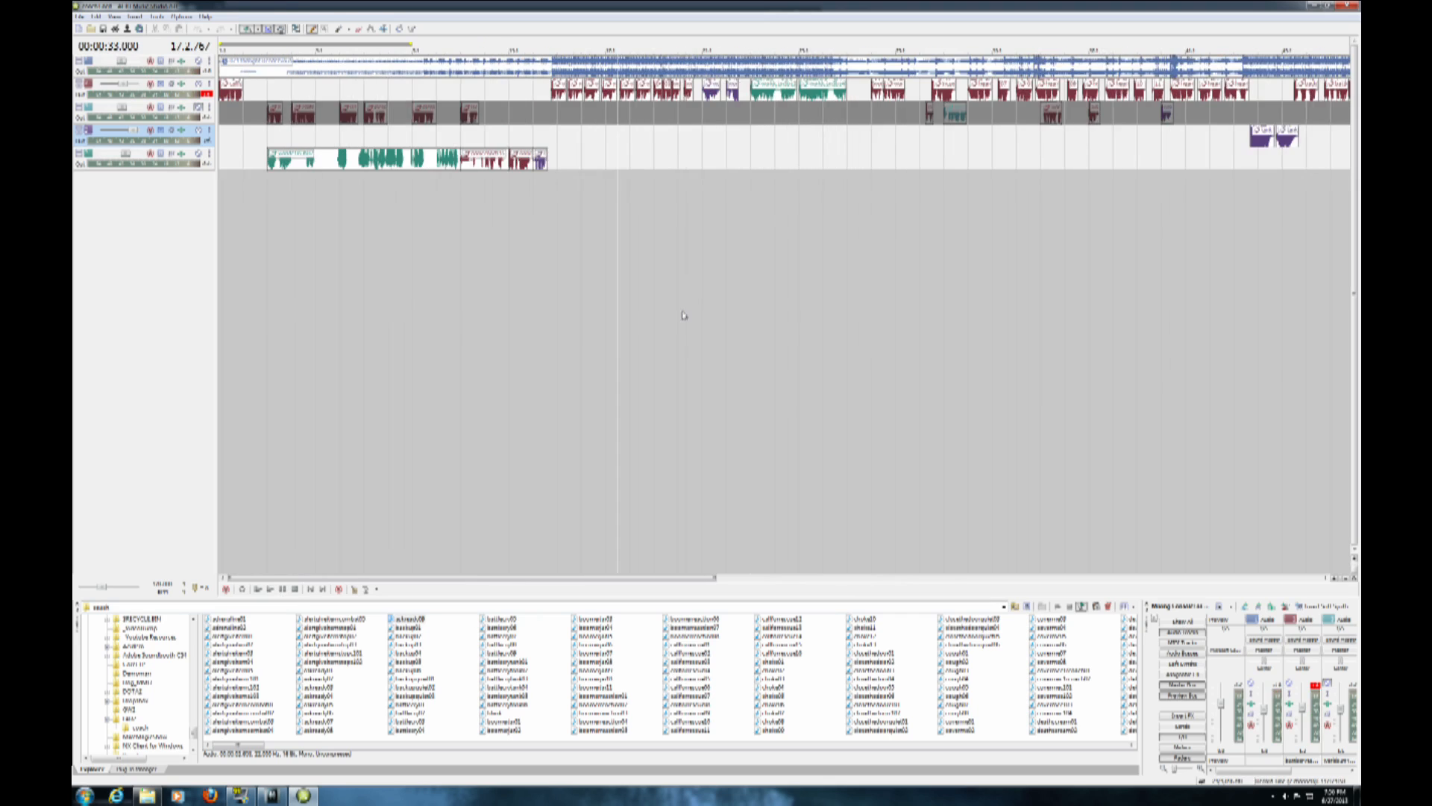